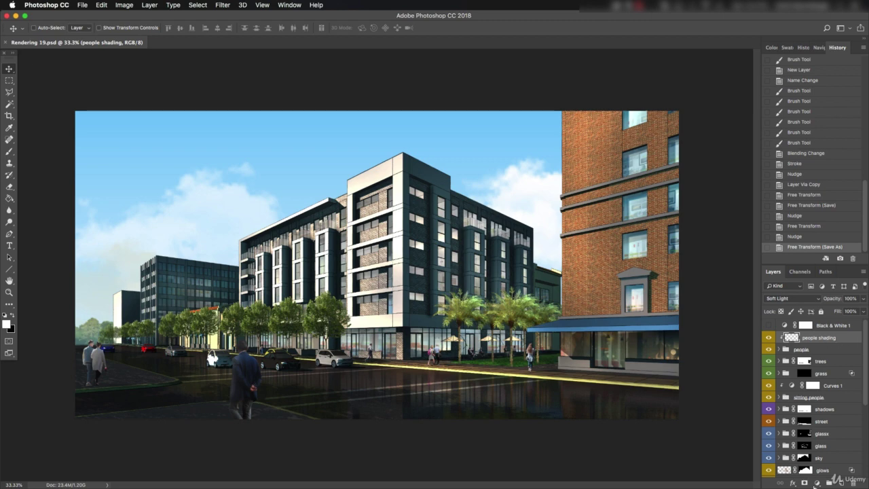
Create a layer group named watercolor above the people shading layer and give it an orange colour label
{"action": "left_click", "coordinate": [829, 484]}
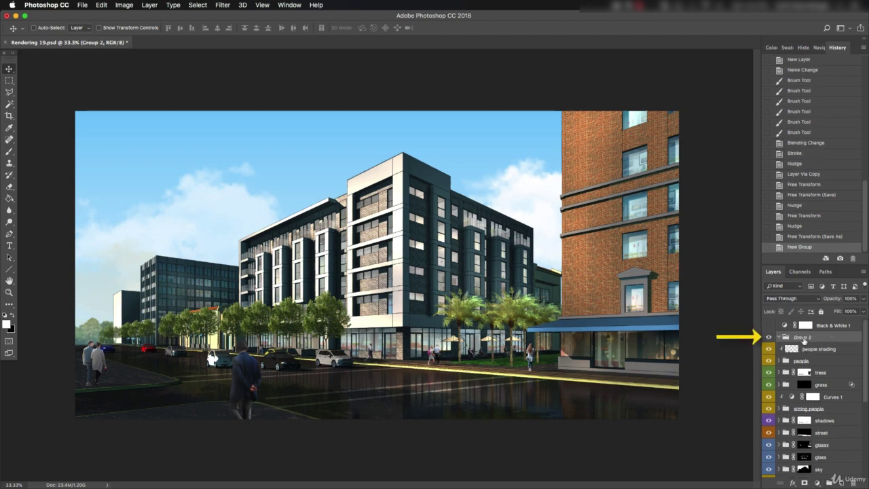
{"action": "type", "text": "wat"}
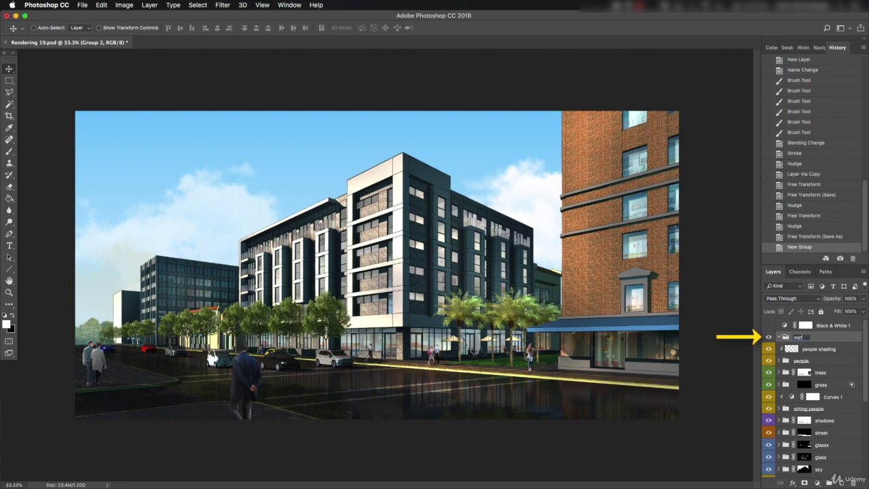
{"action": "type", "text": "ercolor"}
{"action": "key", "text": "Return"}
{"action": "right_click", "coordinate": [769, 337]}
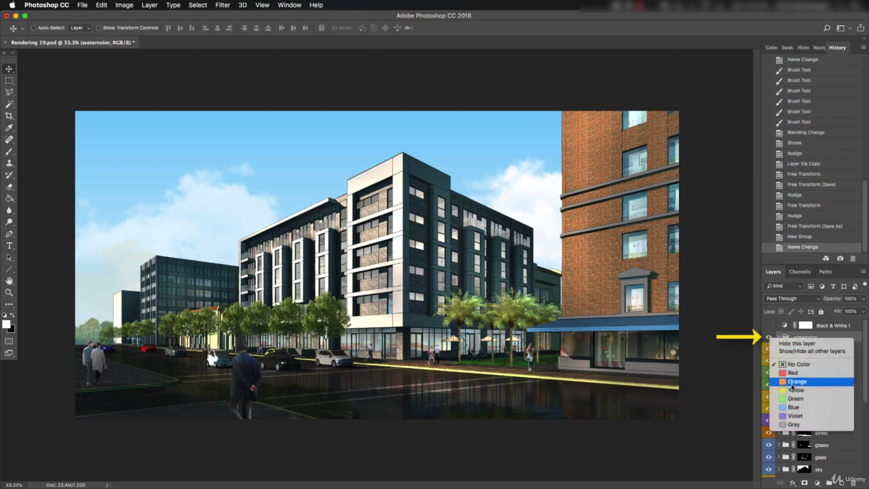
{"action": "left_click", "coordinate": [792, 383]}
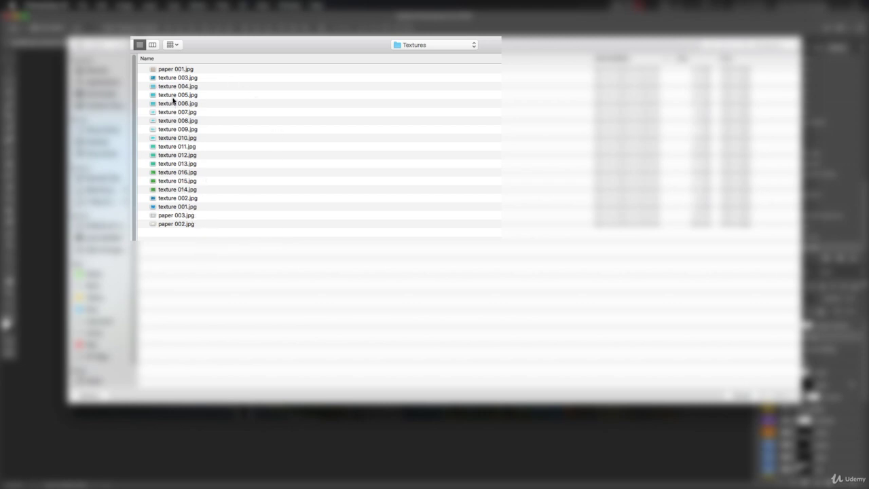
Paste the texture 001.jpg image into the watercolor group and scale it up to cover the whole rendering
{"action": "left_click", "coordinate": [181, 206]}
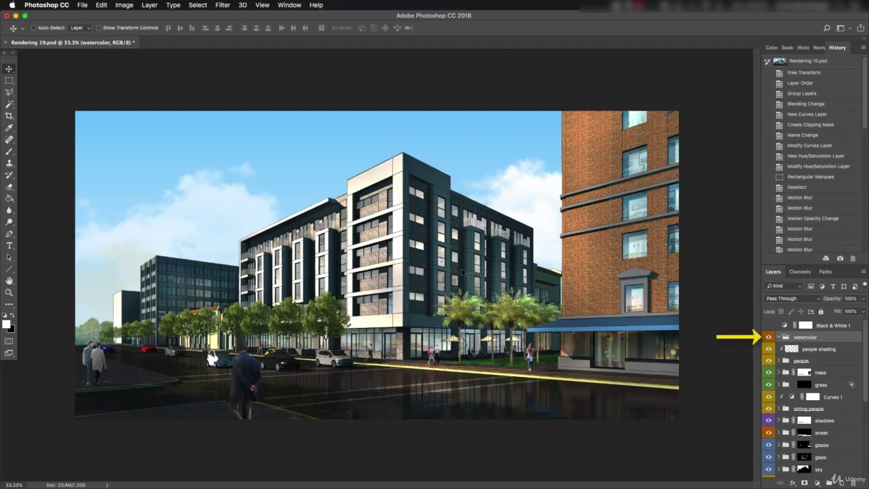
{"action": "key", "text": "super+v"}
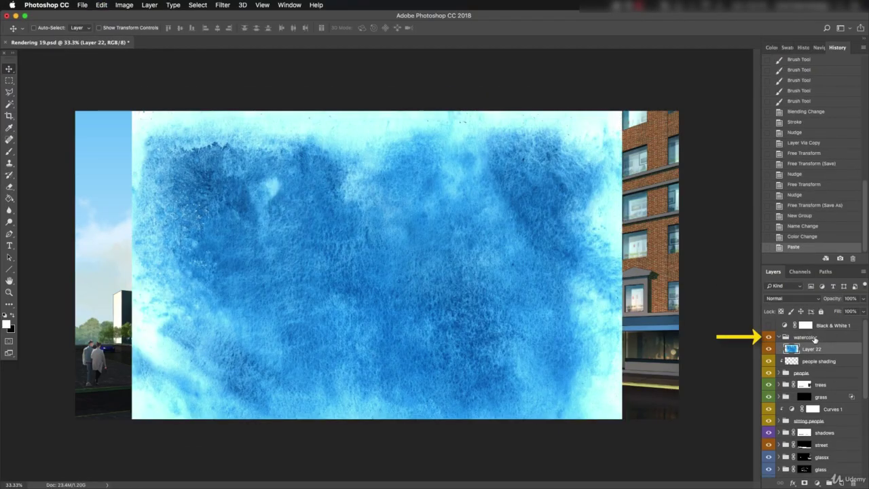
{"action": "key", "text": "super+minus"}
{"action": "key", "text": "super+t"}
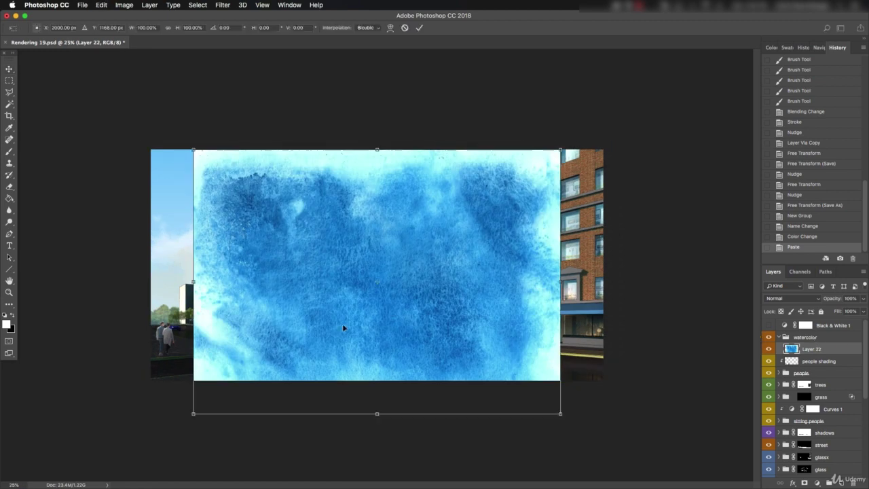
{"action": "left_click_drag", "start_coordinate": [559, 148], "coordinate": [620, 106]}
{"action": "left_click_drag", "start_coordinate": [191, 106], "coordinate": [116, 95]}
{"action": "mouse_move", "coordinate": [218, 203]}
{"action": "left_mouse_down"}
{"action": "mouse_move", "coordinate": [216, 193]}
{"action": "mouse_move", "coordinate": [217, 199]}
{"action": "left_mouse_up"}
{"action": "key", "text": "Return"}
{"action": "key", "text": "Return"}
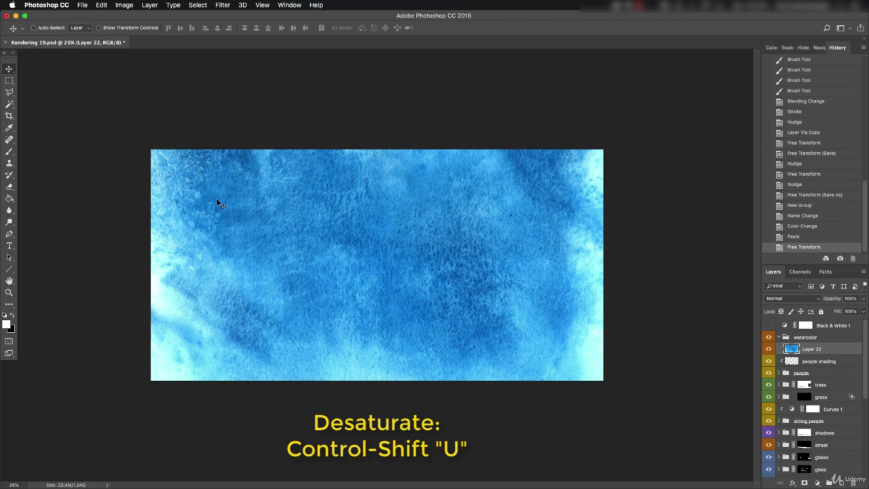
Desaturate the blue texture layer and set its blending mode to Overlay, comparing the rendering with and without it
{"action": "key", "text": "super+shift+u"}
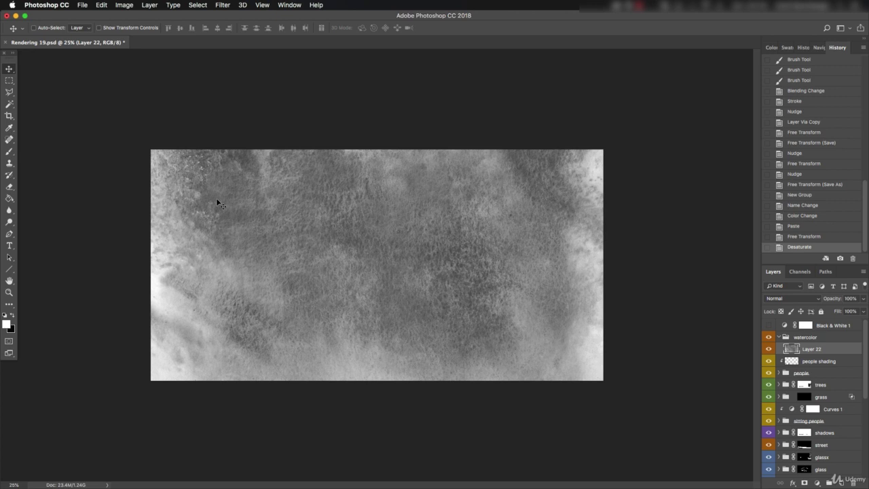
{"action": "left_click", "coordinate": [810, 301]}
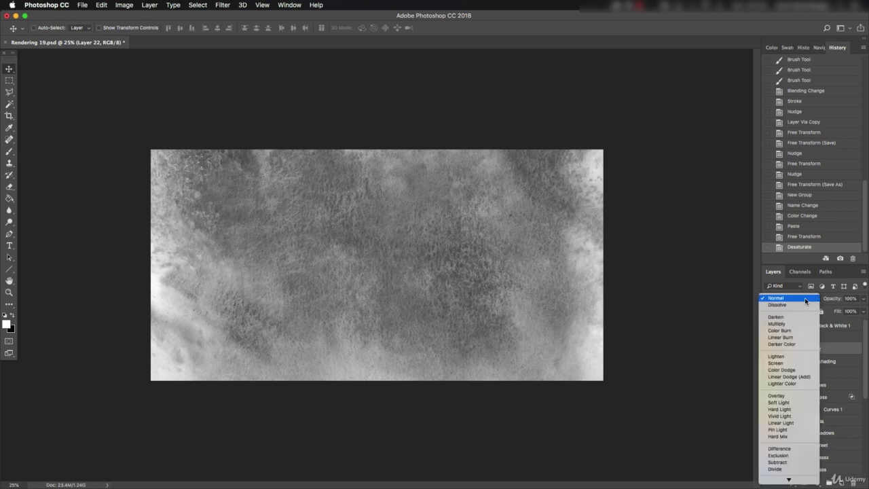
{"action": "left_click", "coordinate": [795, 398]}
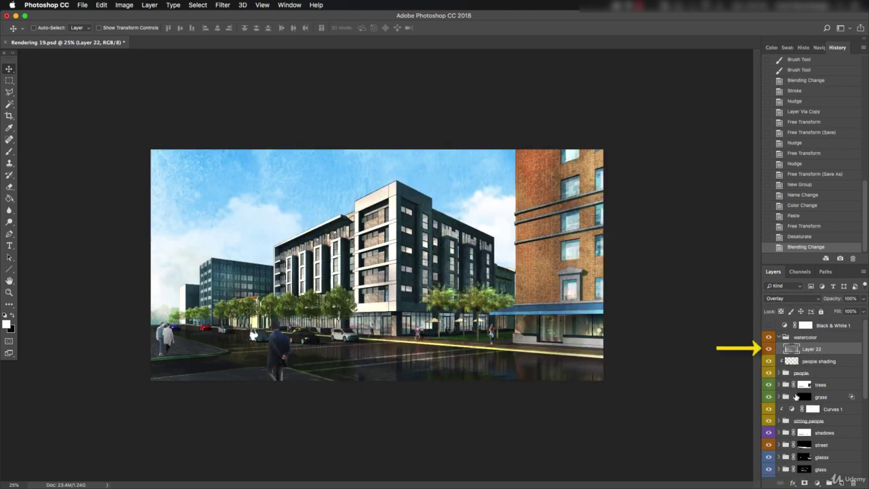
{"action": "left_click", "coordinate": [769, 350]}
{"action": "left_click", "coordinate": [769, 350]}
{"action": "left_click", "coordinate": [769, 350]}
{"action": "left_click", "coordinate": [769, 350]}
{"action": "left_click", "coordinate": [768, 350]}
{"action": "left_click", "coordinate": [769, 349]}
Darken the texture layer with Curves, lowering the midtone at input 138 to output 122 and the white point output to 234
{"action": "key", "text": "super+m"}
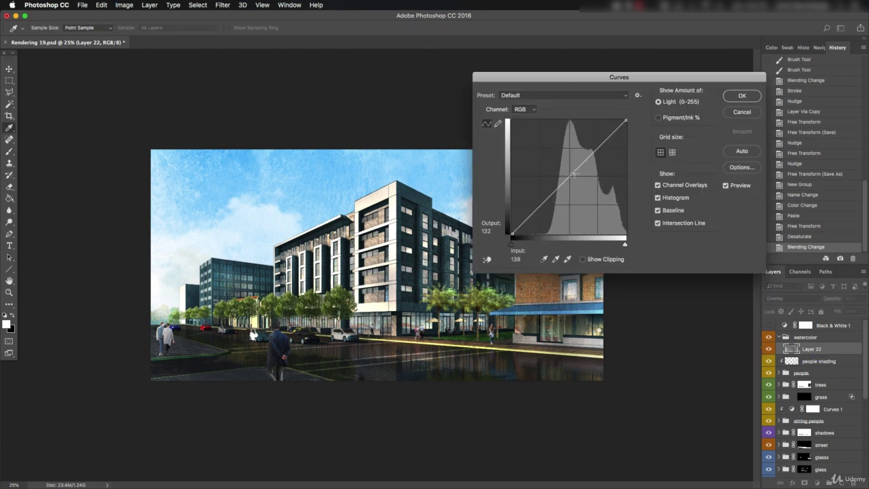
{"action": "left_click_drag", "start_coordinate": [575, 174], "coordinate": [574, 180]}
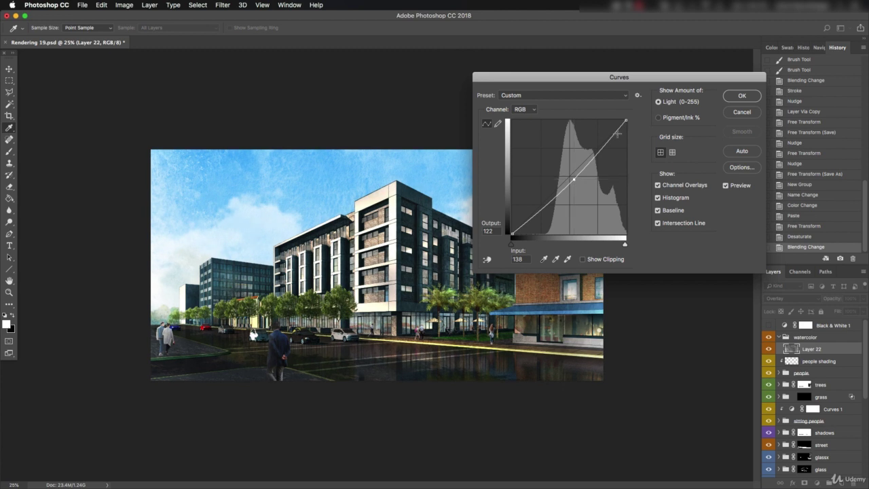
{"action": "left_click_drag", "start_coordinate": [626, 120], "coordinate": [626, 129]}
{"action": "left_click_drag", "start_coordinate": [668, 82], "coordinate": [782, 70]}
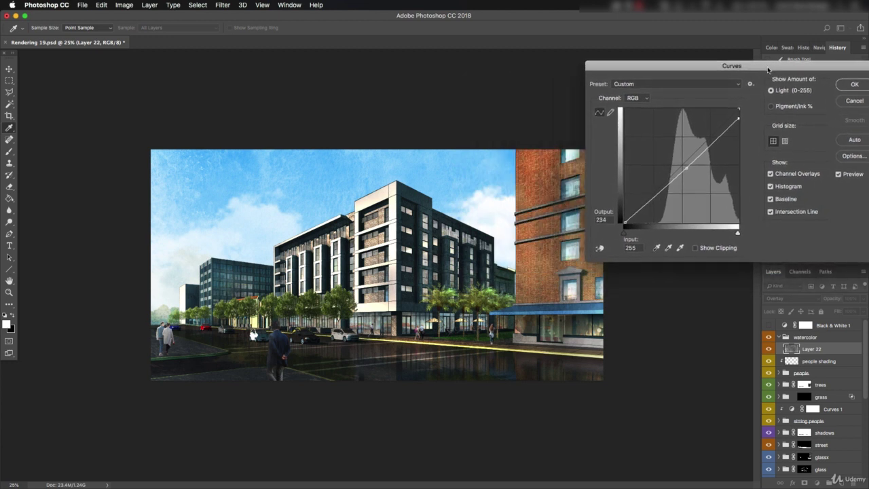
{"action": "left_click", "coordinate": [839, 174]}
{"action": "left_click", "coordinate": [839, 175]}
{"action": "left_click", "coordinate": [839, 174]}
{"action": "left_click", "coordinate": [839, 175]}
Raise the curve's black point output to 25, shift its midpoint slightly up and apply the Curves adjustment to the texture
{"action": "left_click_drag", "start_coordinate": [624, 222], "coordinate": [624, 214]}
{"action": "left_click_drag", "start_coordinate": [687, 168], "coordinate": [684, 166]}
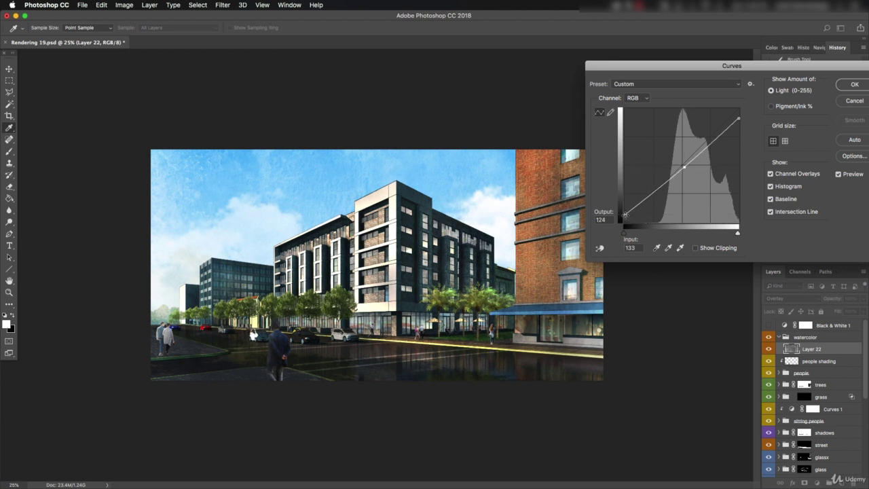
{"action": "left_click_drag", "start_coordinate": [624, 214], "coordinate": [623, 210]}
{"action": "left_click_drag", "start_coordinate": [818, 68], "coordinate": [761, 72]}
{"action": "left_click", "coordinate": [796, 88]}
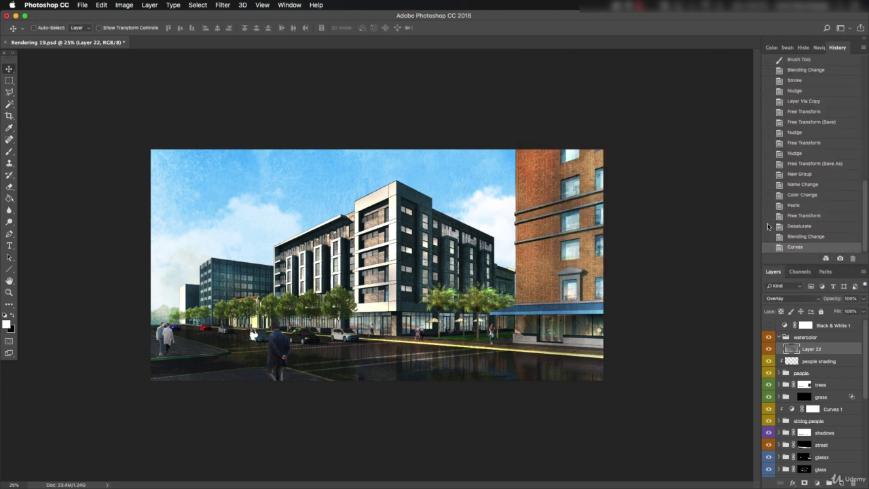
{"action": "left_click", "coordinate": [768, 349]}
{"action": "left_click", "coordinate": [769, 349]}
Open texture 011.jpg, copy its whole canvas, close it and paste the image into the rendering's watercolor group
{"action": "key", "text": "super+o"}
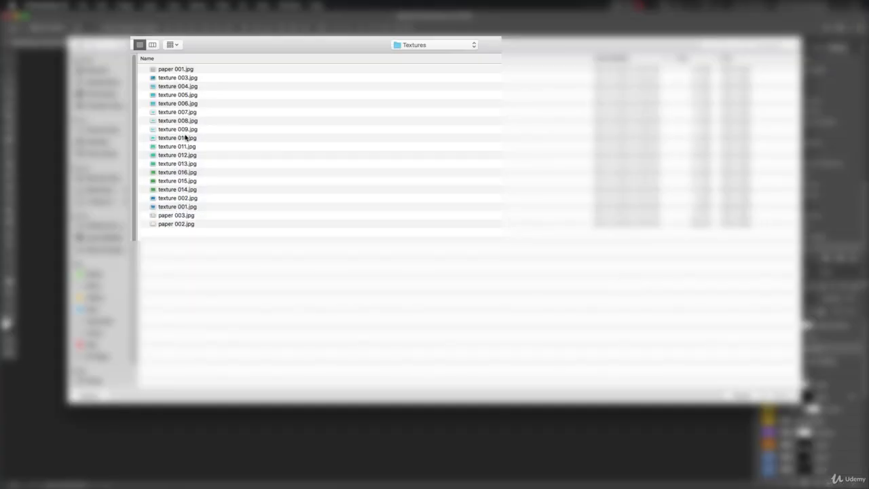
{"action": "double_click", "coordinate": [162, 147]}
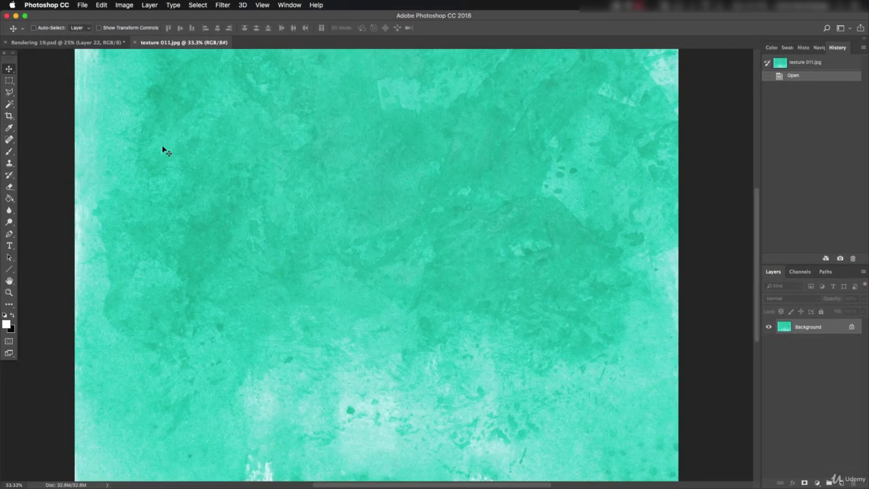
{"action": "key", "text": "super+a"}
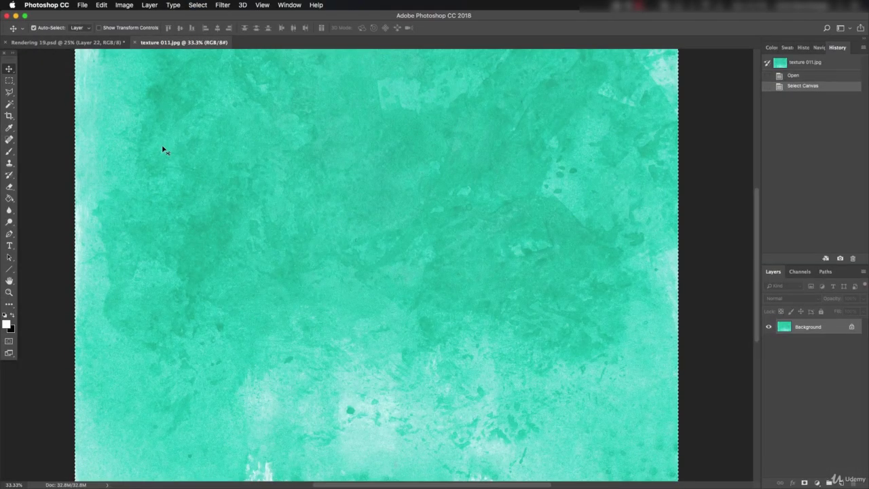
{"action": "key", "text": "super+w"}
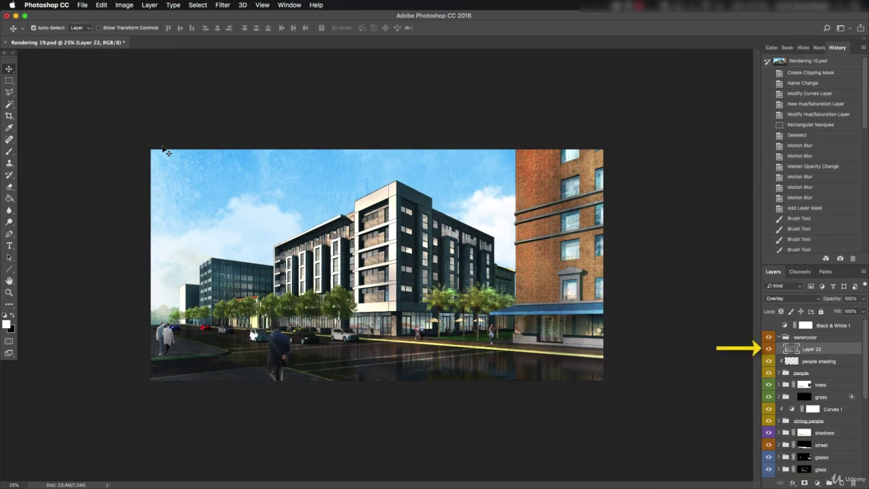
{"action": "key", "text": "super+v"}
Desaturate the newly pasted texture 011 layer and set its blending mode to Overlay, comparing the rendering with and without it
{"action": "key", "text": "shift+super+u"}
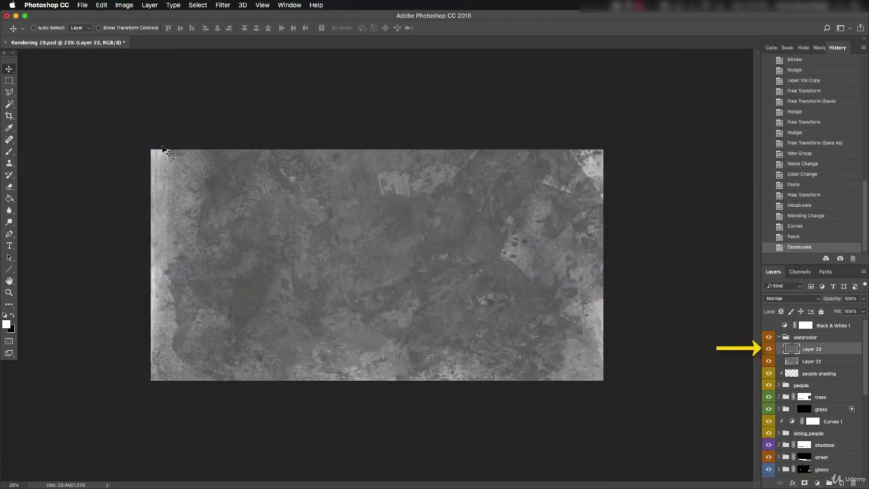
{"action": "left_click", "coordinate": [789, 300]}
{"action": "left_click", "coordinate": [781, 396]}
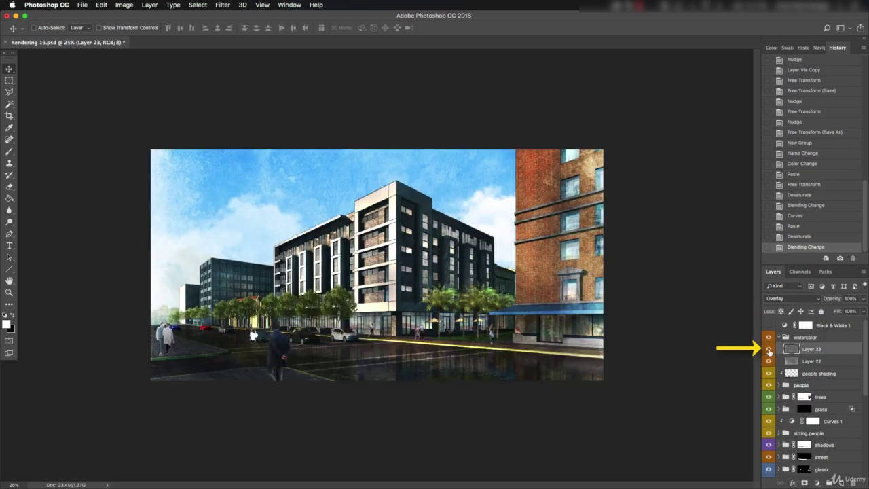
{"action": "left_click", "coordinate": [769, 349]}
{"action": "left_click", "coordinate": [769, 349]}
{"action": "left_click", "coordinate": [769, 349]}
{"action": "left_click", "coordinate": [769, 349]}
Lighten the second texture layer with Curves, setting the black point output to 59 and input 102 to output 152
{"action": "key", "text": "super+m"}
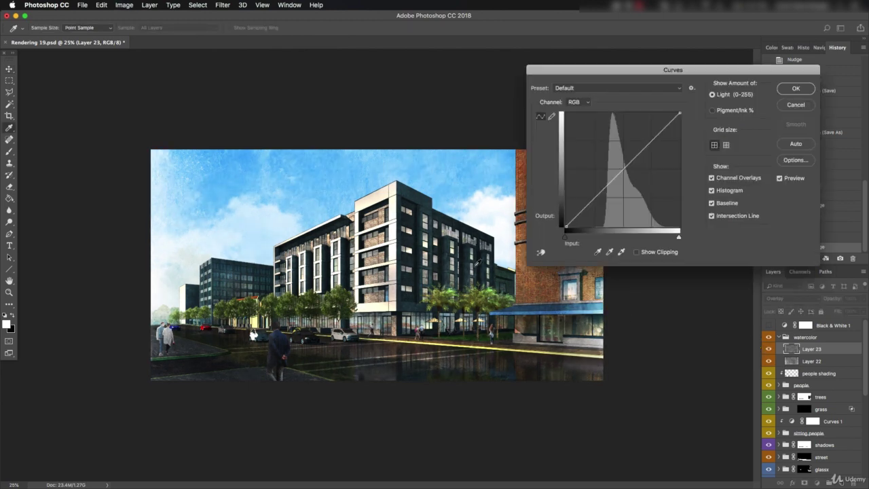
{"action": "left_click_drag", "start_coordinate": [566, 226], "coordinate": [563, 203]}
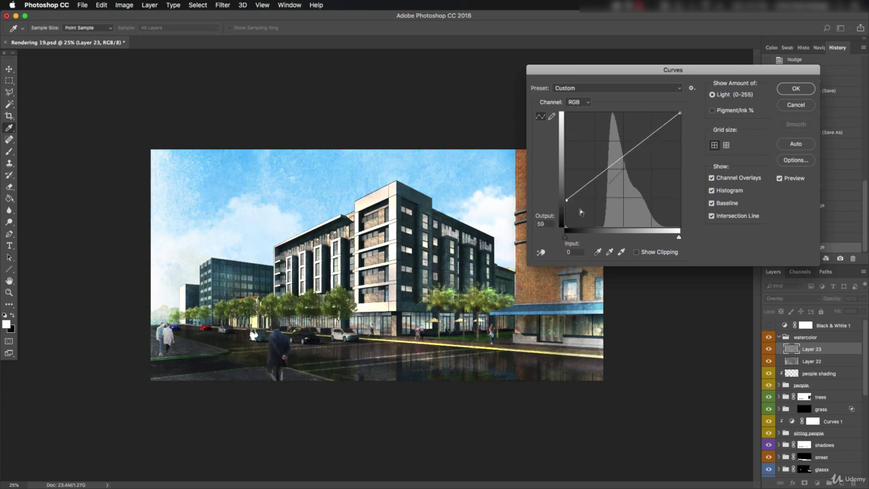
{"action": "left_click_drag", "start_coordinate": [613, 162], "coordinate": [611, 157]}
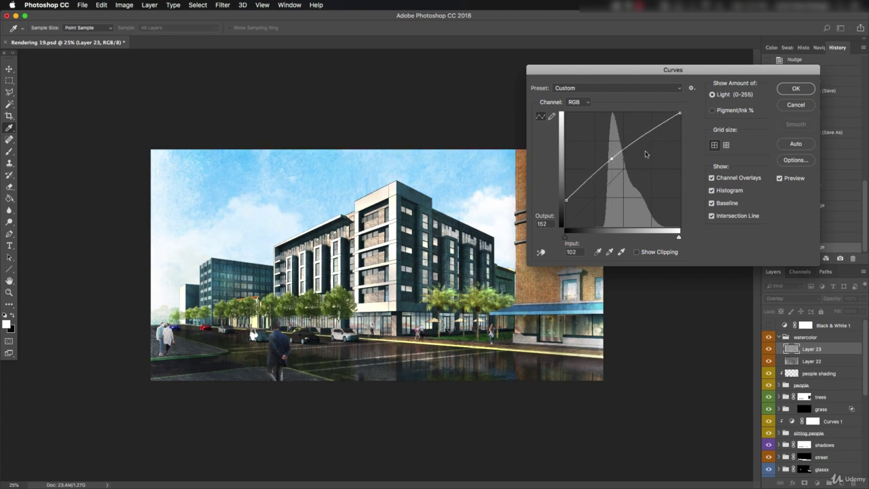
{"action": "left_click", "coordinate": [791, 90]}
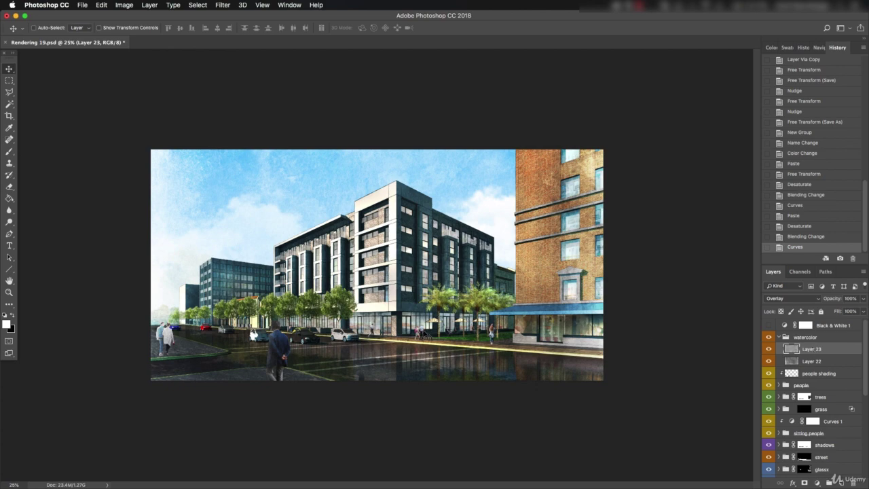
Examine the watercolor texture effect up close on the buildings, trees, street and people across the rendering
{"action": "key", "text": "z"}
{"action": "left_click_drag", "start_coordinate": [277, 146], "coordinate": [141, 266]}
{"action": "left_click_drag", "start_coordinate": [456, 311], "coordinate": [214, 187]}
{"action": "left_click_drag", "start_coordinate": [438, 272], "coordinate": [313, 188]}
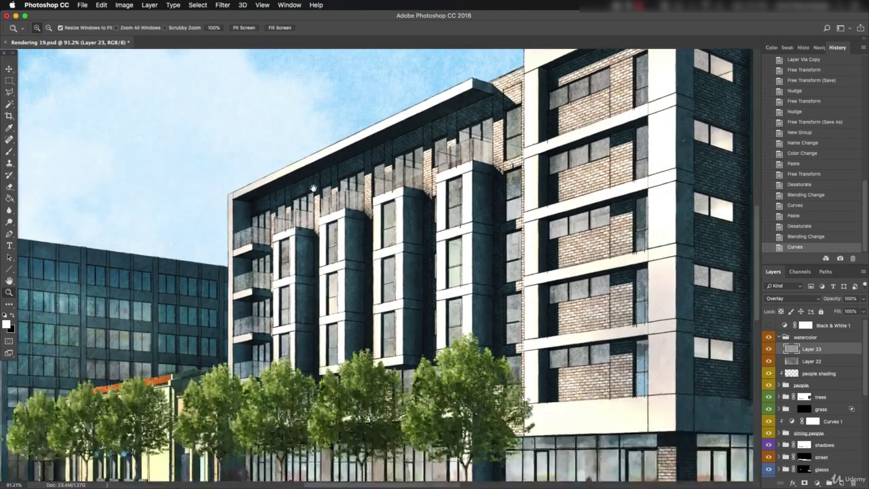
{"action": "left_click_drag", "start_coordinate": [576, 275], "coordinate": [354, 207]}
{"action": "left_click_drag", "start_coordinate": [459, 323], "coordinate": [400, 237]}
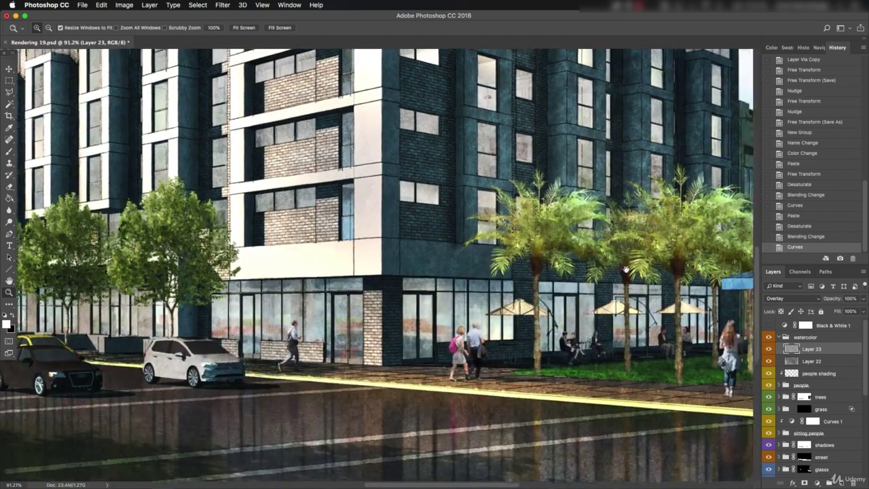
{"action": "left_click_drag", "start_coordinate": [659, 260], "coordinate": [562, 336]}
{"action": "mouse_move", "coordinate": [562, 240]}
{"action": "left_mouse_down"}
{"action": "mouse_move", "coordinate": [454, 297]}
{"action": "mouse_move", "coordinate": [477, 276]}
{"action": "mouse_move", "coordinate": [360, 355]}
{"action": "left_mouse_up"}
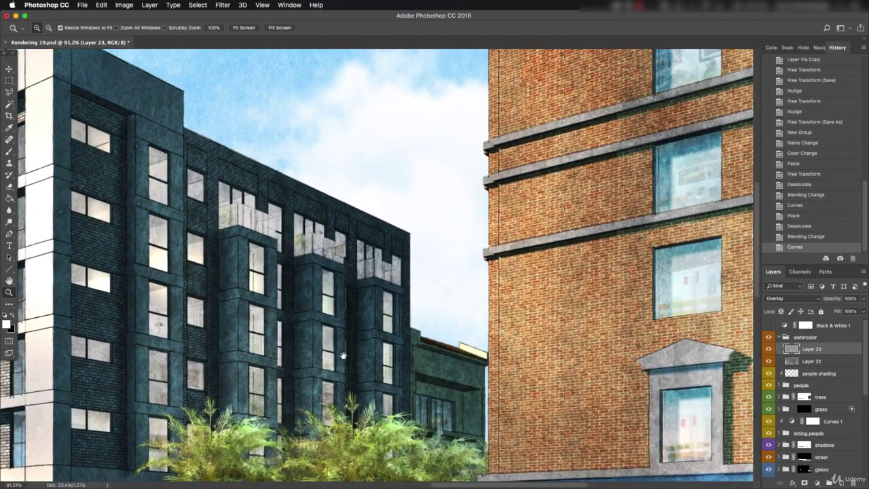
{"action": "left_click_drag", "start_coordinate": [626, 250], "coordinate": [642, 178]}
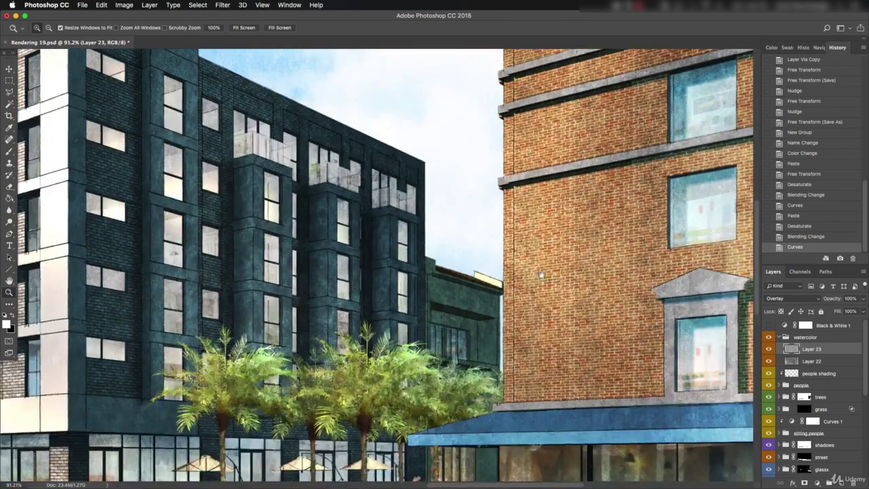
{"action": "left_click_drag", "start_coordinate": [508, 317], "coordinate": [604, 120]}
{"action": "left_click_drag", "start_coordinate": [469, 378], "coordinate": [532, 273]}
{"action": "left_click_drag", "start_coordinate": [243, 270], "coordinate": [362, 267]}
{"action": "scroll", "coordinate": [362, 267], "scroll_direction": "left", "scroll_amount": 10}
{"action": "scroll", "coordinate": [363, 267], "scroll_direction": "up", "scroll_amount": 2}
{"action": "scroll", "coordinate": [261, 327], "scroll_direction": "left", "scroll_amount": 3}
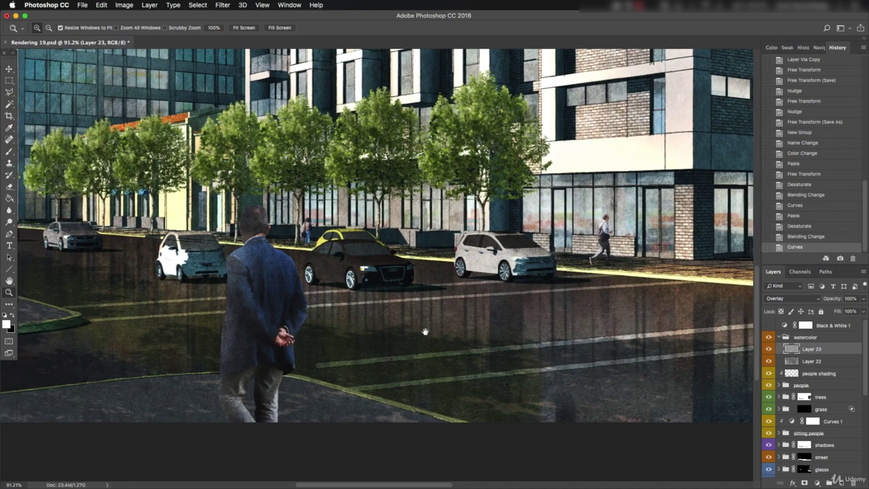
{"action": "key", "text": "super+0"}
{"action": "key", "text": "super+minus"}
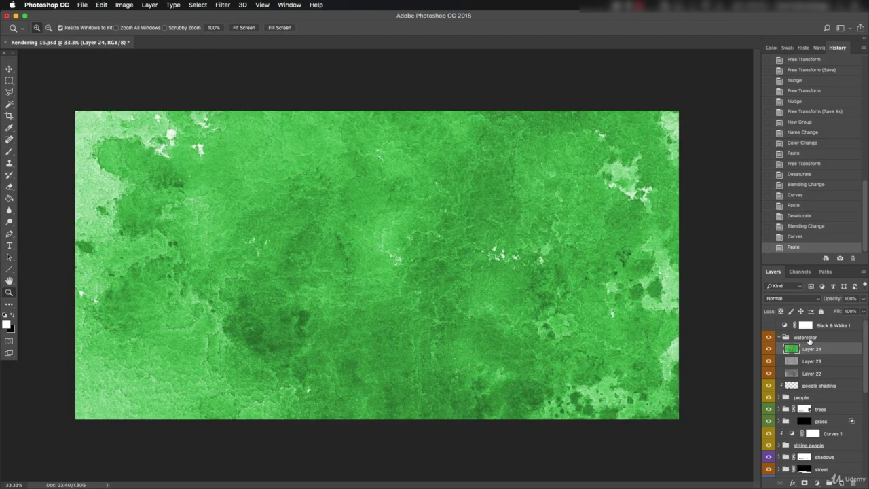
Desaturate the newly pasted green texture layer and set its blending mode to Overlay
{"action": "key", "text": "shift+super+u"}
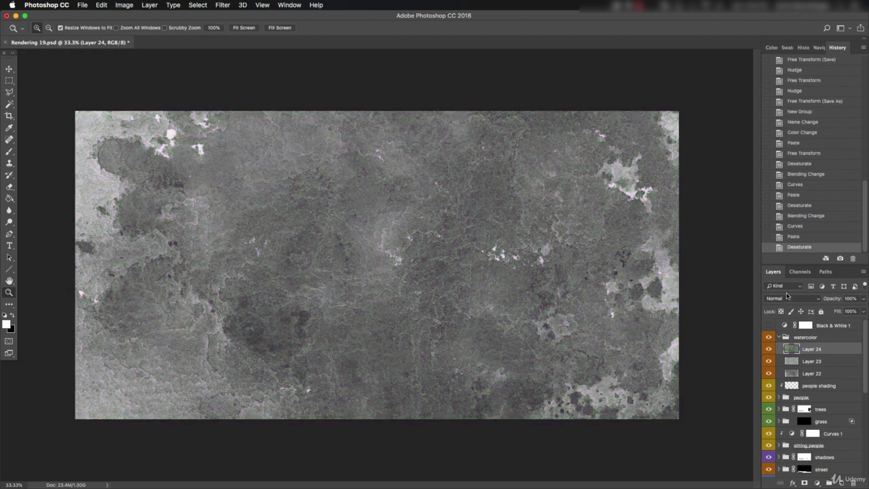
{"action": "left_click", "coordinate": [784, 299]}
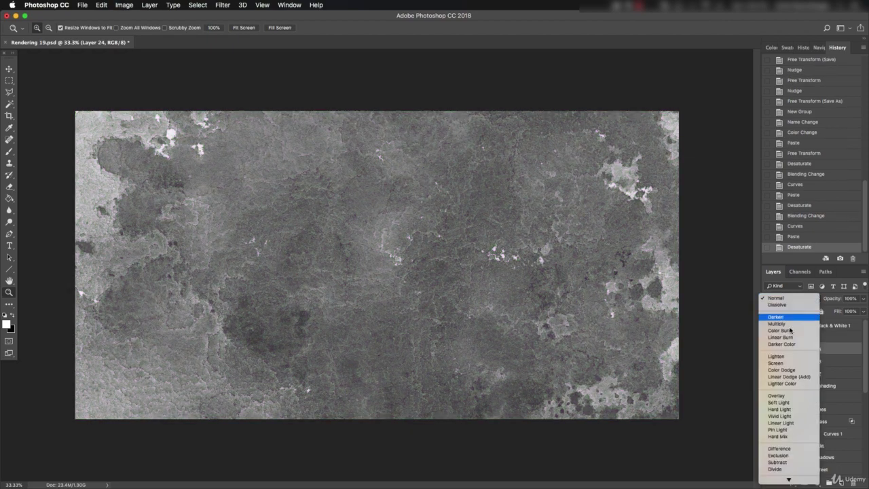
{"action": "left_click", "coordinate": [786, 397]}
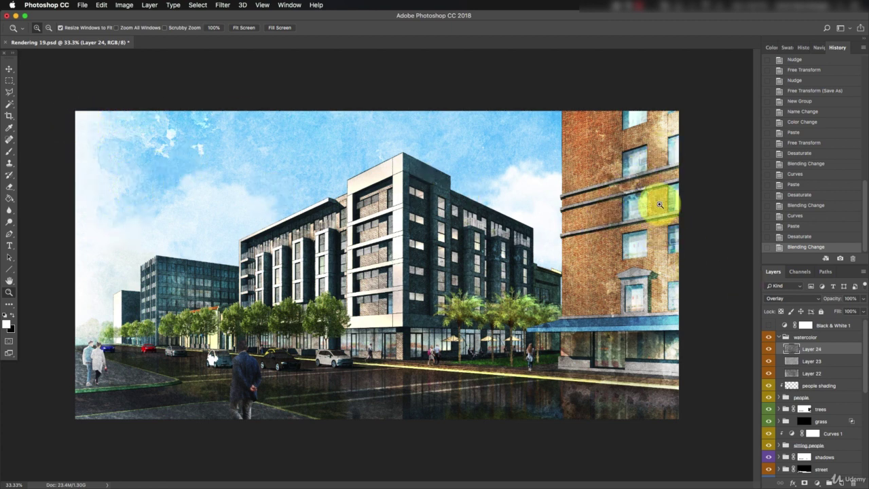
Add a layer mask to the third texture layer and paint black with a 1200 px brush over the brick building and the street below
{"action": "left_click", "coordinate": [806, 483]}
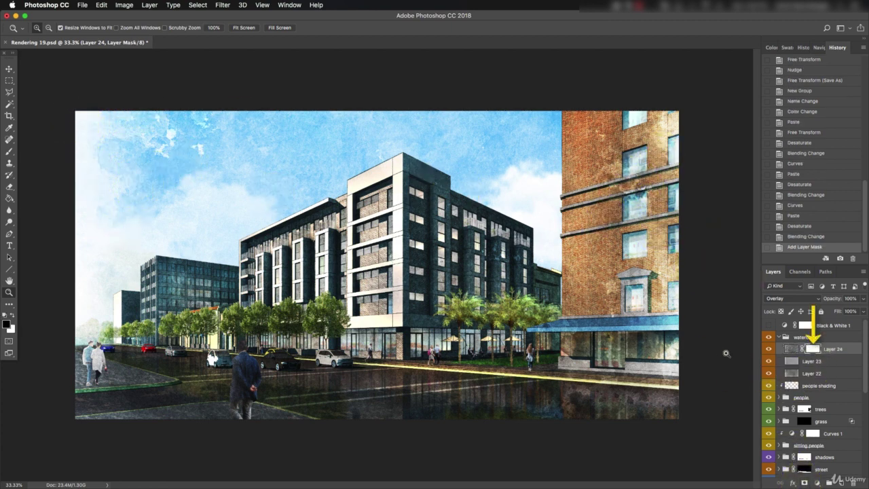
{"action": "key", "text": "b"}
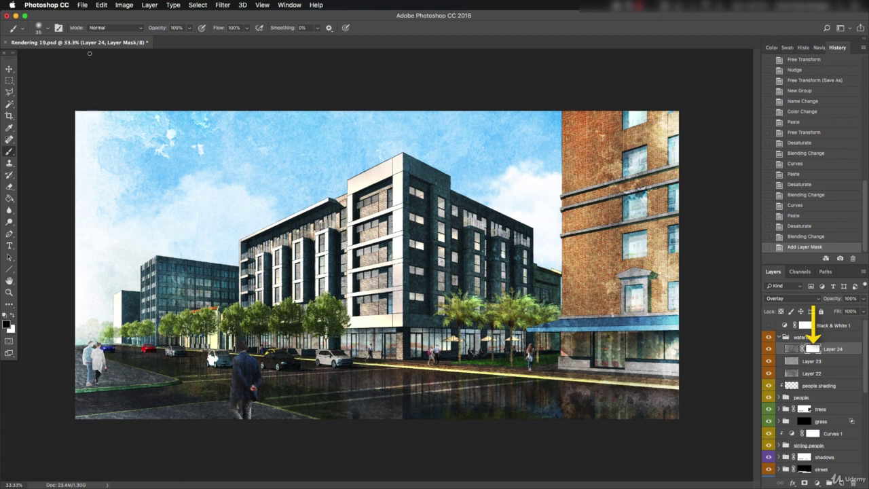
{"action": "key", "text": "bracketright"}
{"action": "key", "text": "bracketright"}
{"action": "key", "text": "bracketright"}
{"action": "key", "text": "bracketright"}
{"action": "key", "text": "bracketright"}
{"action": "key", "text": "bracketright"}
{"action": "key", "text": "bracketright"}
{"action": "key", "text": "bracketright"}
{"action": "key", "text": "bracketright"}
{"action": "key", "text": "bracketright"}
{"action": "key", "text": "bracketright"}
{"action": "key", "text": "bracketright"}
{"action": "key", "text": "bracketright"}
{"action": "key", "text": "bracketright"}
{"action": "key", "text": "bracketright"}
{"action": "key", "text": "bracketright"}
{"action": "key", "text": "bracketright"}
{"action": "key", "text": "bracketright"}
{"action": "key", "text": "bracketright"}
{"action": "key", "text": "bracketright"}
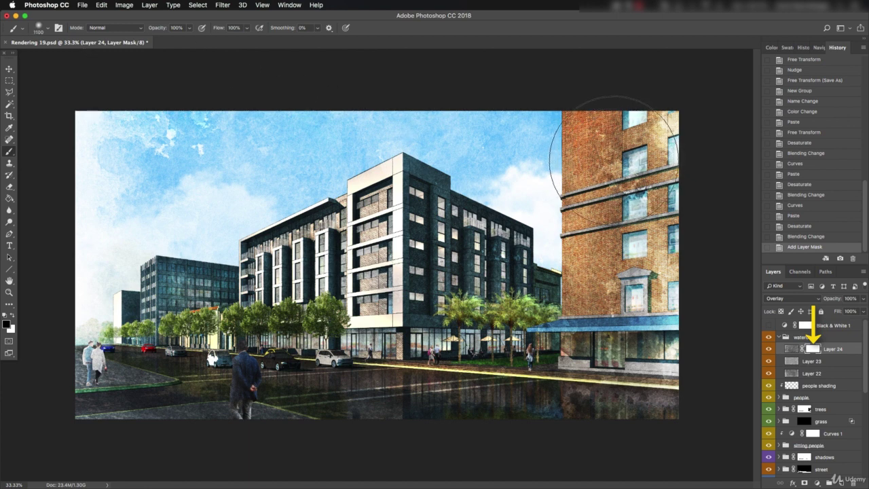
{"action": "key", "text": "bracketright"}
{"action": "left_click", "coordinate": [656, 155]}
{"action": "left_click", "coordinate": [673, 220]}
{"action": "left_click", "coordinate": [690, 303]}
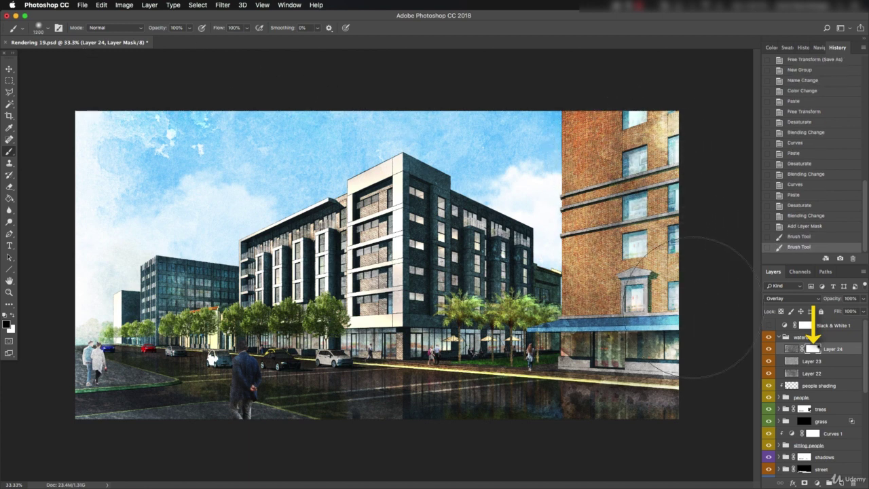
{"action": "left_click", "coordinate": [674, 352]}
{"action": "left_click", "coordinate": [651, 359]}
{"action": "left_click", "coordinate": [586, 400]}
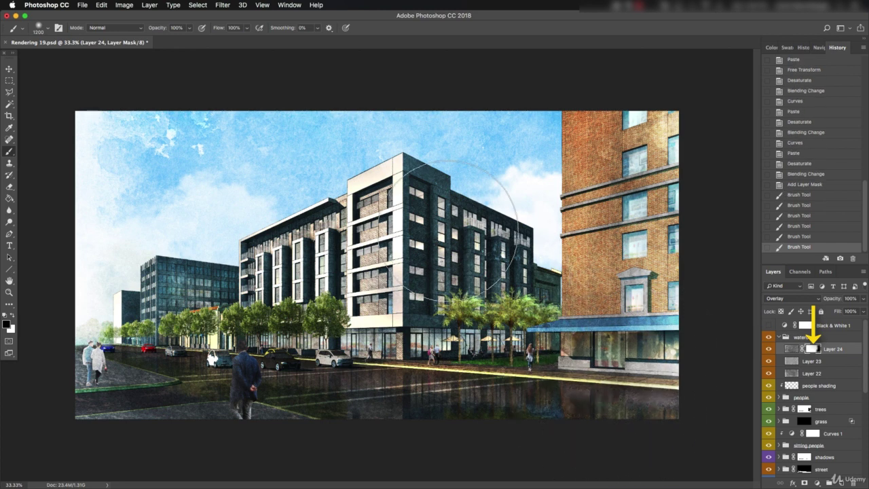
Mask the third texture off the main building's dark facade, the palm trees and the storefront area using smaller brush sizes
{"action": "key", "text": "bracketleft"}
{"action": "key", "text": "bracketleft"}
{"action": "key", "text": "bracketleft"}
{"action": "key", "text": "bracketleft"}
{"action": "key", "text": "bracketleft"}
{"action": "key", "text": "bracketleft"}
{"action": "key", "text": "bracketleft"}
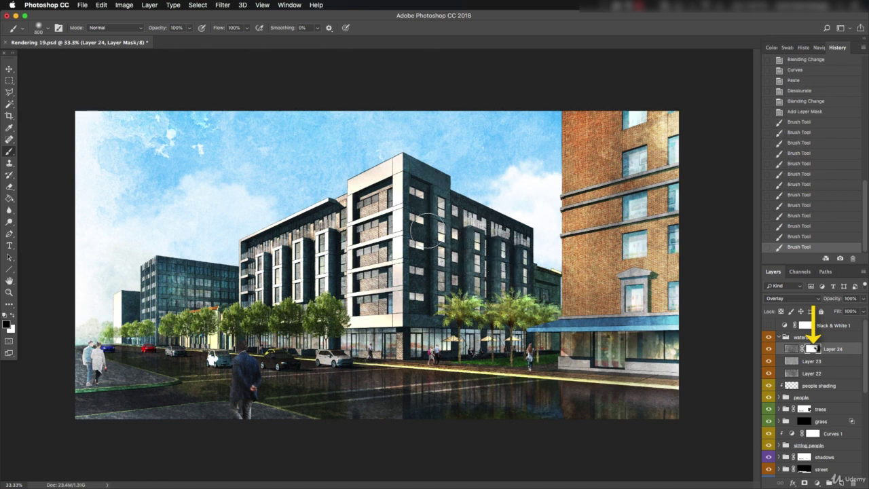
{"action": "mouse_move", "coordinate": [430, 230]}
{"action": "left_mouse_down"}
{"action": "mouse_move", "coordinate": [422, 298]}
{"action": "mouse_move", "coordinate": [433, 219]}
{"action": "left_mouse_up"}
{"action": "mouse_move", "coordinate": [434, 219]}
{"action": "left_mouse_down"}
{"action": "mouse_move", "coordinate": [429, 316]}
{"action": "mouse_move", "coordinate": [433, 292]}
{"action": "left_mouse_up"}
{"action": "left_click_drag", "start_coordinate": [433, 292], "coordinate": [433, 302]}
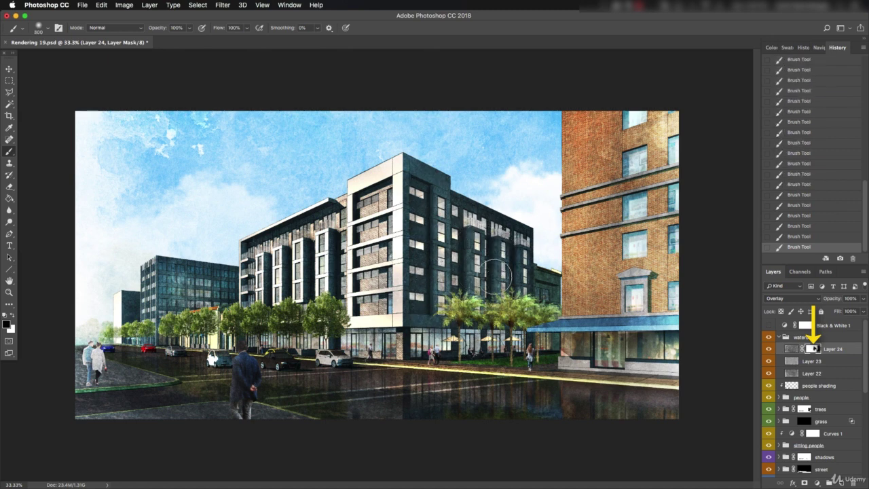
{"action": "left_click_drag", "start_coordinate": [507, 281], "coordinate": [482, 319]}
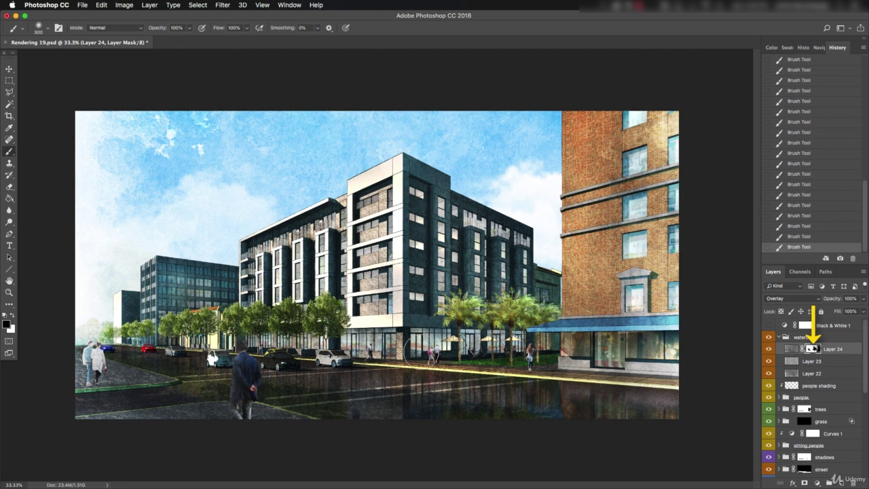
{"action": "key", "text": "bracketright"}
{"action": "key", "text": "bracketright"}
{"action": "key", "text": "bracketright"}
{"action": "key", "text": "bracketright"}
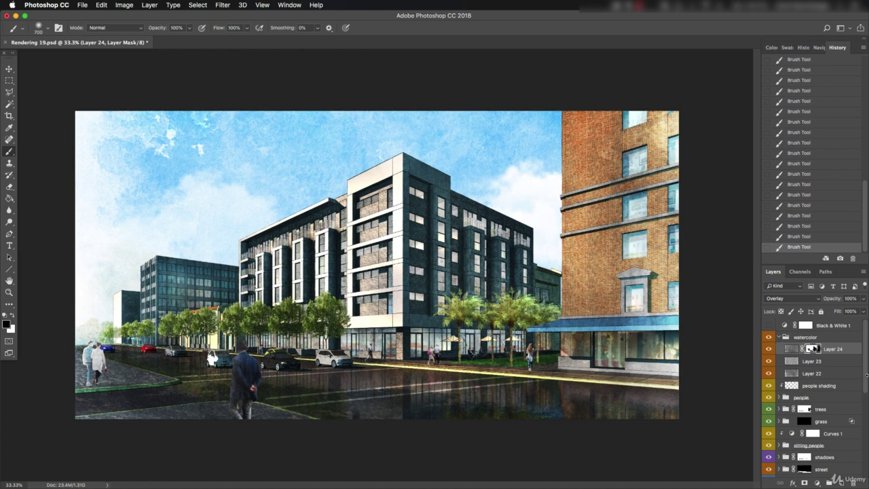
Duplicate the Lines.png layer and move the copy to the top of the watercolor group
{"action": "scroll", "coordinate": [821, 408], "scroll_direction": "down", "scroll_amount": 5}
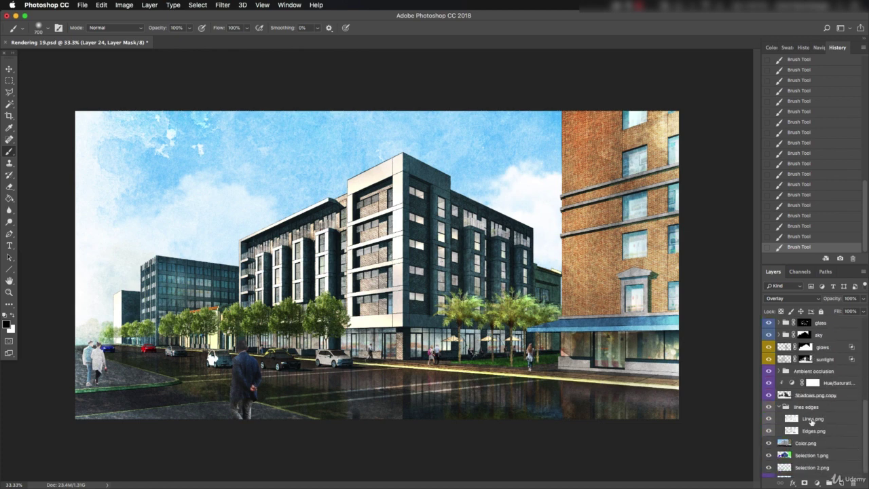
{"action": "left_click", "coordinate": [821, 419]}
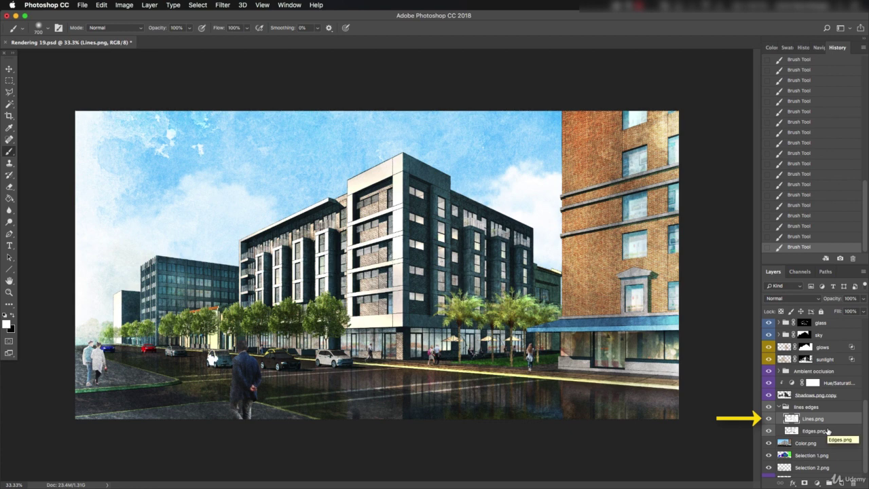
{"action": "key", "text": "ctrl+j"}
{"action": "left_click_drag", "start_coordinate": [847, 421], "coordinate": [840, 347]}
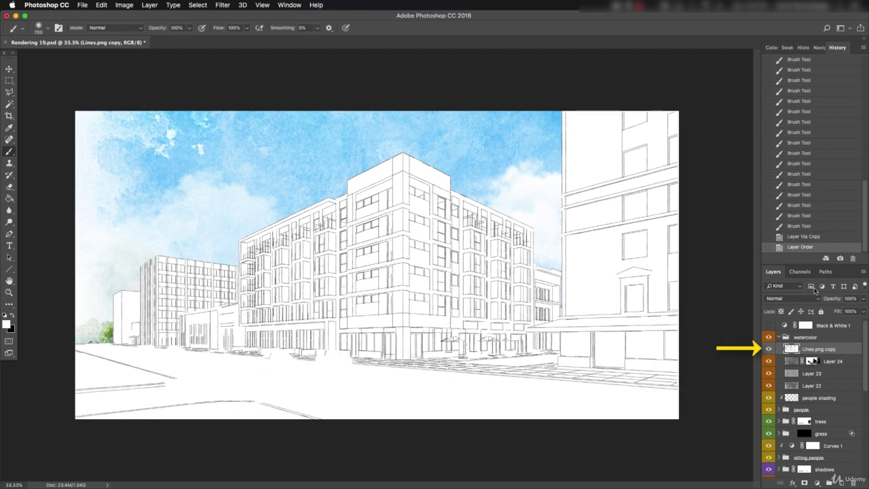
Set the Lines.png copy's blending mode to Multiply and compare the rendering with and without it
{"action": "left_click", "coordinate": [800, 300]}
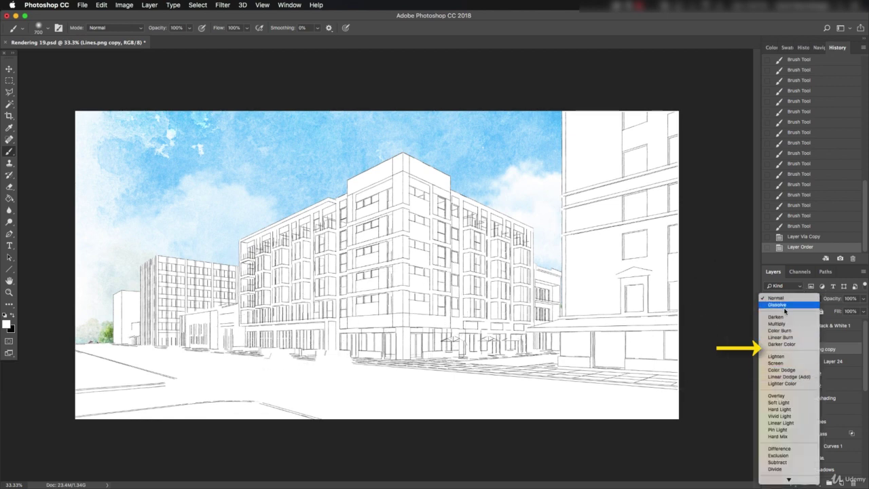
{"action": "left_click", "coordinate": [787, 325]}
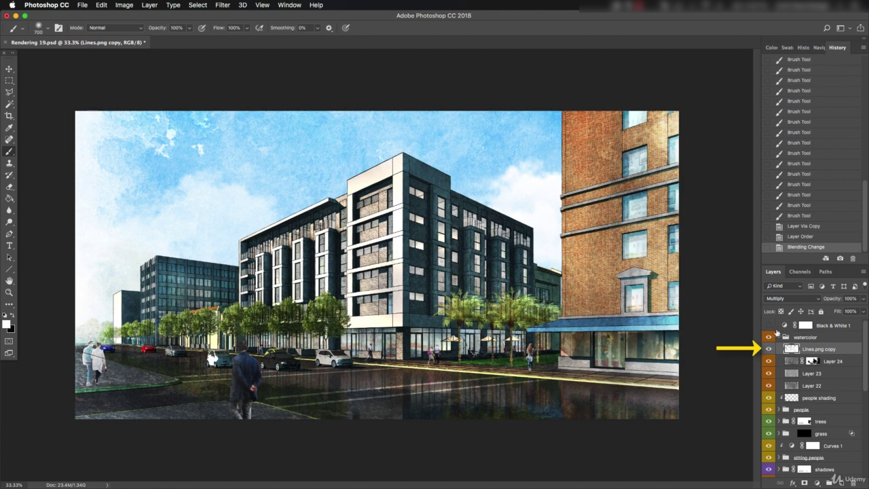
{"action": "left_click", "coordinate": [769, 349]}
{"action": "left_click", "coordinate": [769, 349]}
{"action": "left_click", "coordinate": [770, 349]}
{"action": "left_click", "coordinate": [769, 349]}
{"action": "left_click", "coordinate": [770, 349]}
{"action": "left_click", "coordinate": [770, 349]}
Add a layer mask to the Lines.png copy and paint out the lines crossing the foreground man, the distant pedestrian and the nearby car
{"action": "key", "text": "z"}
{"action": "left_click_drag", "start_coordinate": [182, 270], "coordinate": [409, 412]}
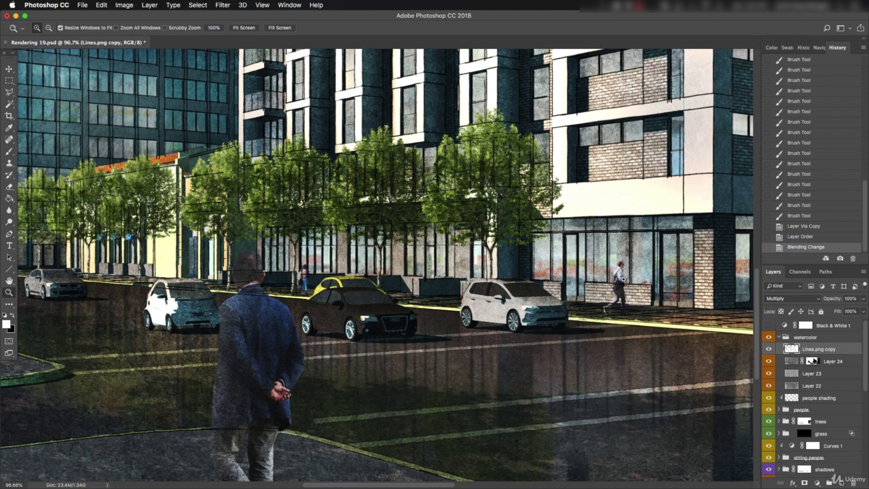
{"action": "left_click", "coordinate": [804, 483]}
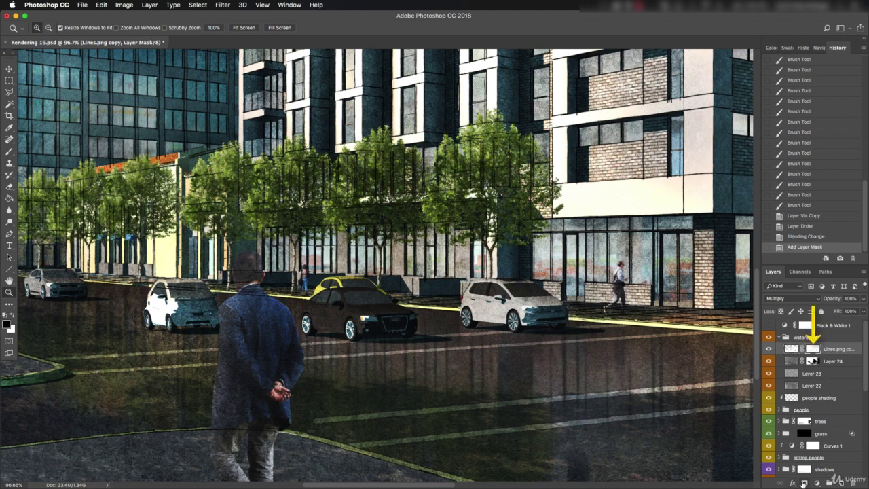
{"action": "key", "text": "b"}
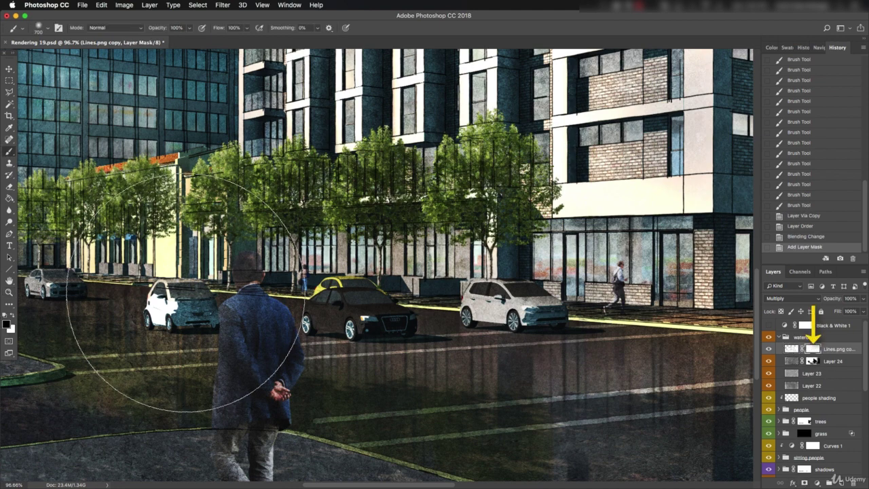
{"action": "key", "text": "bracketleft"}
{"action": "key", "text": "bracketleft"}
{"action": "key", "text": "bracketleft"}
{"action": "key", "text": "bracketleft"}
{"action": "key", "text": "bracketleft"}
{"action": "key", "text": "bracketleft"}
{"action": "key", "text": "bracketleft"}
{"action": "key", "text": "bracketleft"}
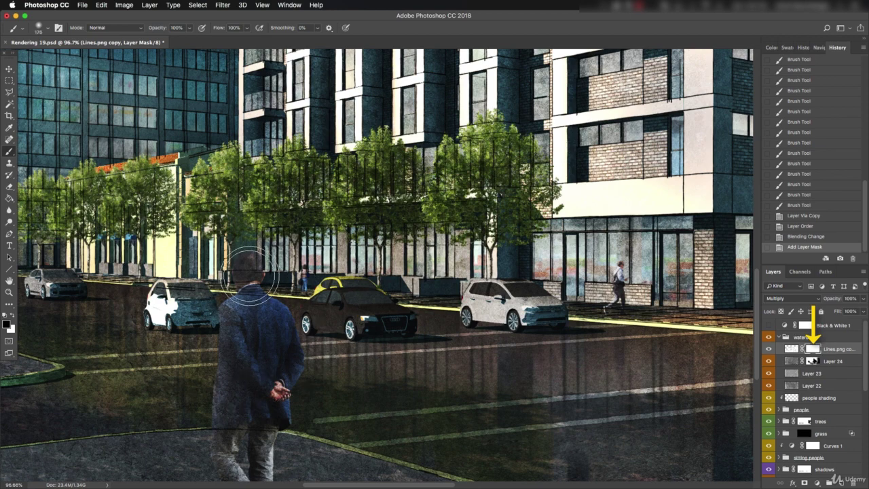
{"action": "mouse_move", "coordinate": [257, 303]}
{"action": "left_mouse_down"}
{"action": "mouse_move", "coordinate": [247, 262]}
{"action": "mouse_move", "coordinate": [248, 284]}
{"action": "left_mouse_up"}
{"action": "left_click_drag", "start_coordinate": [253, 318], "coordinate": [256, 311]}
{"action": "left_click_drag", "start_coordinate": [303, 276], "coordinate": [301, 284]}
{"action": "left_click", "coordinate": [303, 278]}
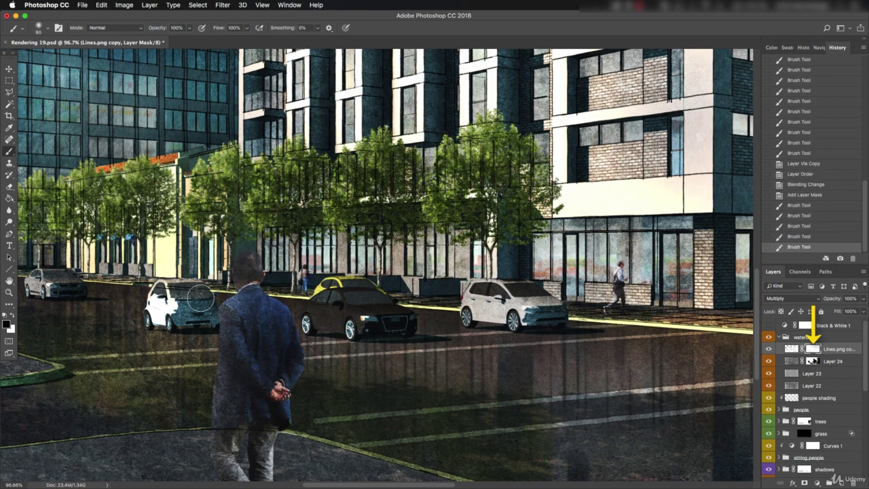
{"action": "left_click_drag", "start_coordinate": [201, 297], "coordinate": [178, 305]}
{"action": "left_click_drag", "start_coordinate": [72, 297], "coordinate": [296, 314]}
Paint black on the line layer's mask over the row of street trees to hide the lines crossing their foliage
{"action": "key", "text": "bracketright"}
{"action": "key", "text": "bracketright"}
{"action": "key", "text": "bracketright"}
{"action": "key", "text": "bracketright"}
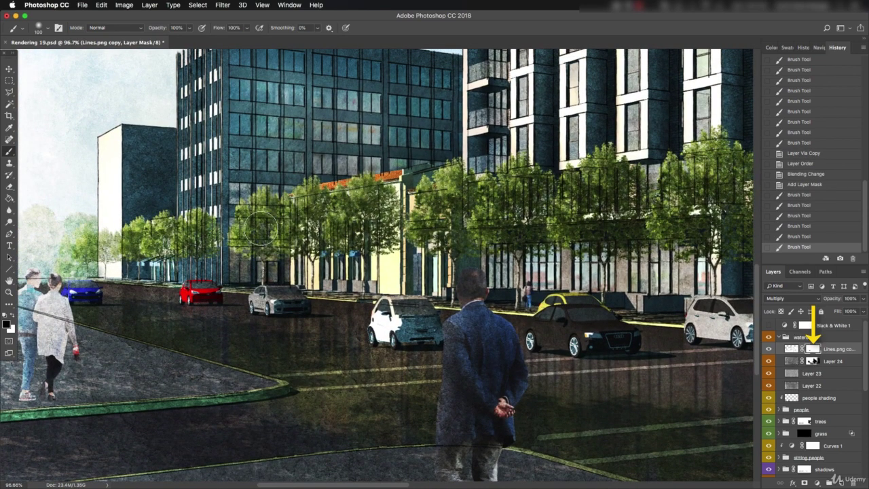
{"action": "left_click_drag", "start_coordinate": [266, 229], "coordinate": [271, 239]}
{"action": "mouse_move", "coordinate": [323, 219]}
{"action": "left_mouse_down"}
{"action": "mouse_move", "coordinate": [336, 221]}
{"action": "mouse_move", "coordinate": [329, 223]}
{"action": "left_mouse_up"}
{"action": "mouse_move", "coordinate": [431, 218]}
{"action": "left_mouse_down"}
{"action": "mouse_move", "coordinate": [433, 235]}
{"action": "mouse_move", "coordinate": [463, 203]}
{"action": "mouse_move", "coordinate": [536, 187]}
{"action": "mouse_move", "coordinate": [529, 216]}
{"action": "mouse_move", "coordinate": [508, 224]}
{"action": "left_mouse_up"}
{"action": "left_click_drag", "start_coordinate": [507, 223], "coordinate": [515, 220]}
{"action": "left_click", "coordinate": [592, 190]}
{"action": "left_click", "coordinate": [608, 204]}
{"action": "left_click", "coordinate": [597, 217]}
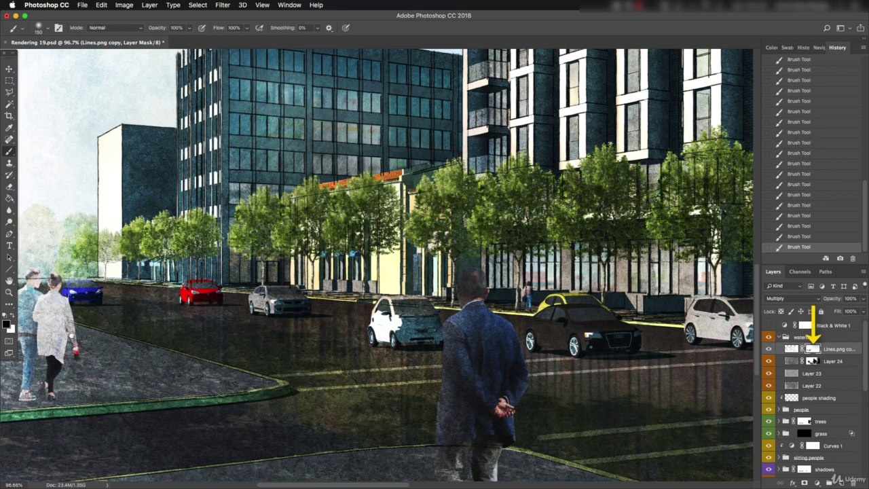
Mask out the lines crossing the sidewalk couple and the pedestrians near the building corner with a 45 px brush
{"action": "mouse_move", "coordinate": [48, 319]}
{"action": "left_mouse_down"}
{"action": "mouse_move", "coordinate": [187, 343]}
{"action": "mouse_move", "coordinate": [197, 335]}
{"action": "left_mouse_up"}
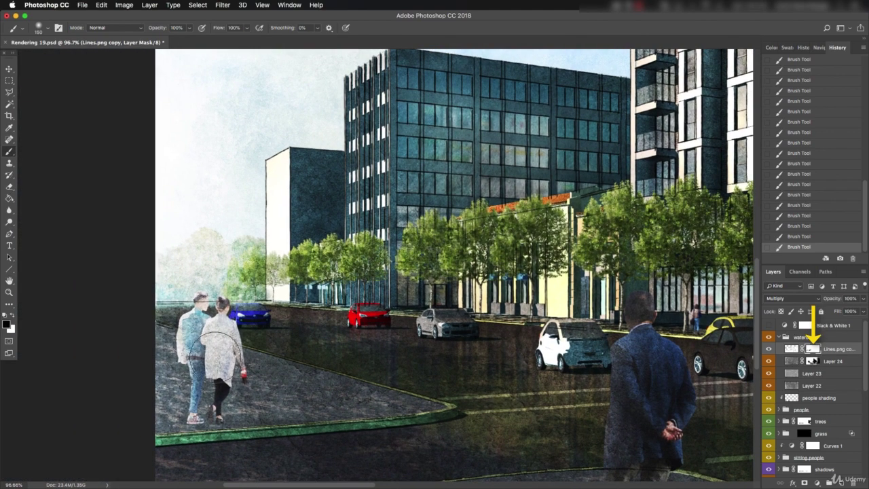
{"action": "key", "text": "bracketleft"}
{"action": "key", "text": "bracketleft"}
{"action": "key", "text": "bracketleft"}
{"action": "left_click_drag", "start_coordinate": [499, 334], "coordinate": [422, 342]}
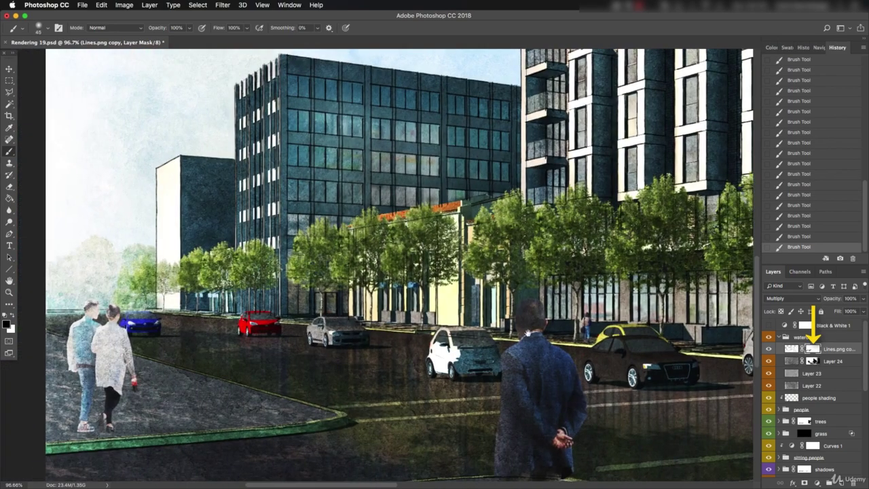
{"action": "left_click_drag", "start_coordinate": [521, 333], "coordinate": [346, 338]}
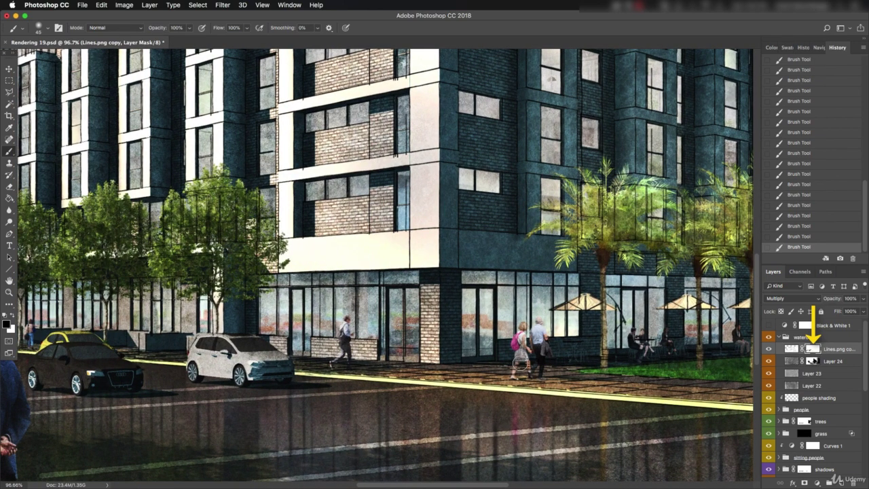
{"action": "left_click_drag", "start_coordinate": [619, 360], "coordinate": [460, 341]}
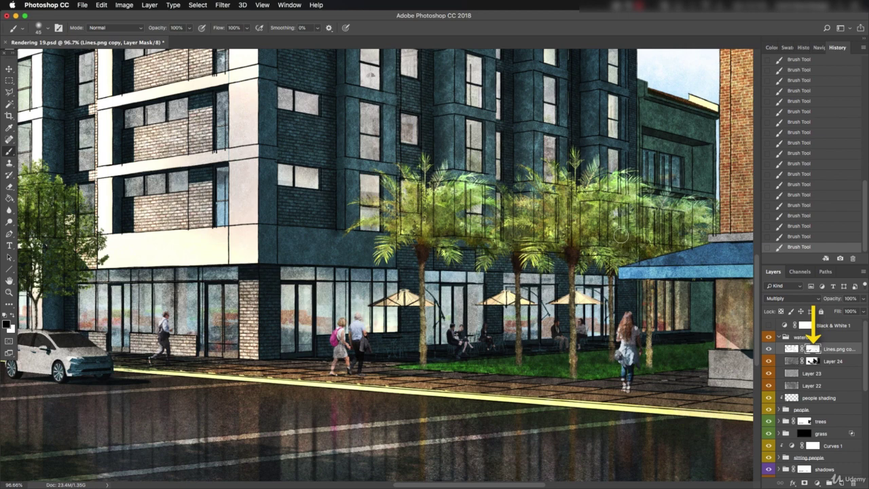
Mask the building lines off the palm trees beside the corner building with a 175 px brush
{"action": "key", "text": "bracketright"}
{"action": "key", "text": "bracketright"}
{"action": "key", "text": "bracketright"}
{"action": "left_click", "coordinate": [419, 216]}
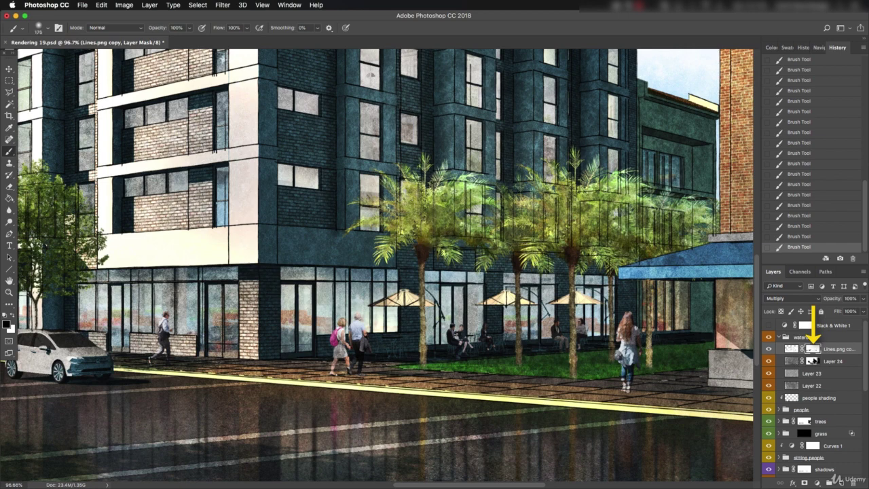
{"action": "mouse_move", "coordinate": [589, 197]}
{"action": "left_mouse_down"}
{"action": "mouse_move", "coordinate": [681, 232]}
{"action": "mouse_move", "coordinate": [669, 257]}
{"action": "left_mouse_up"}
{"action": "left_click_drag", "start_coordinate": [604, 273], "coordinate": [267, 235]}
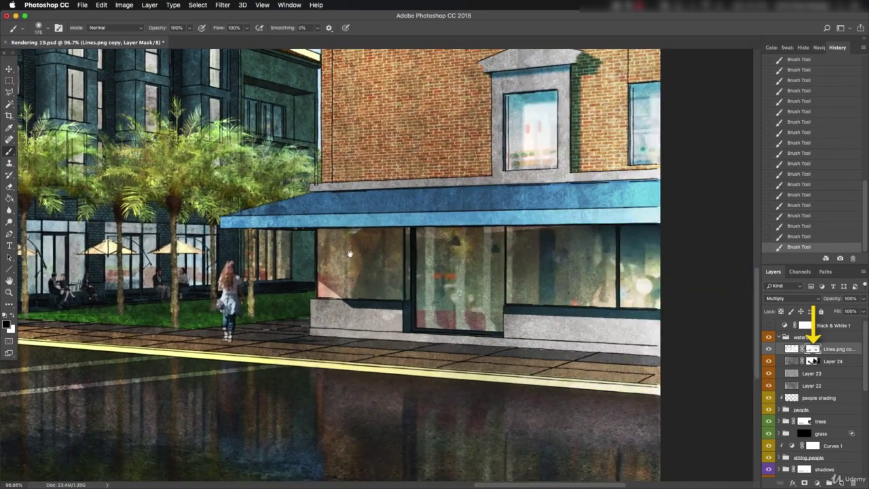
Compare the rendering with and without the Lines.png copy and reduce that layer's opacity to 75%
{"action": "left_click_drag", "start_coordinate": [352, 255], "coordinate": [469, 369]}
{"action": "left_click_drag", "start_coordinate": [379, 246], "coordinate": [524, 371]}
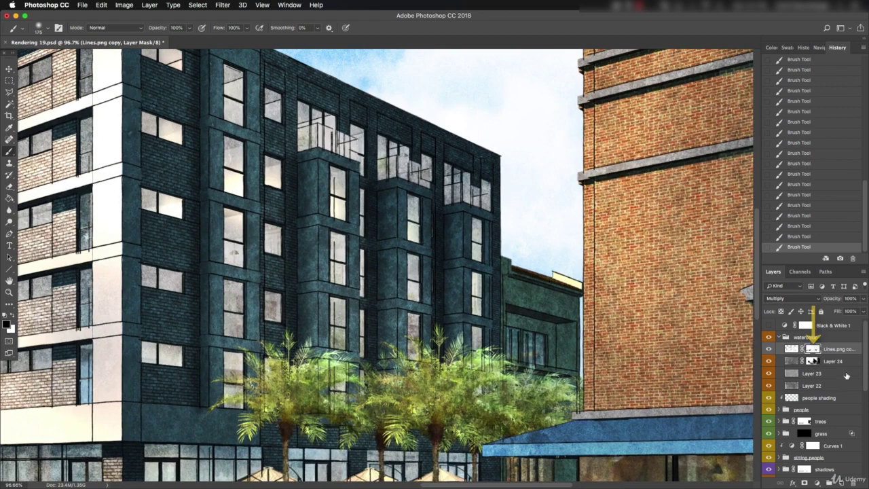
{"action": "key", "text": "super+minus"}
{"action": "key", "text": "super+minus"}
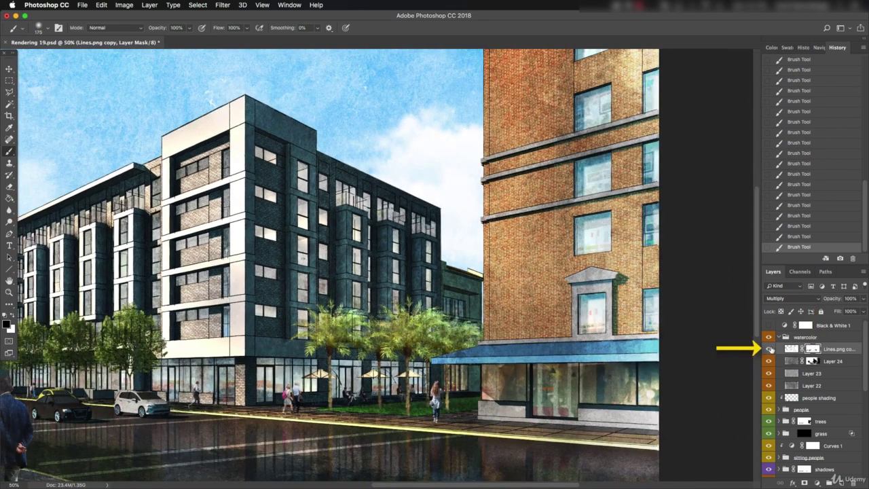
{"action": "left_click", "coordinate": [770, 348]}
{"action": "left_click", "coordinate": [769, 348]}
{"action": "left_click", "coordinate": [770, 349]}
{"action": "left_click", "coordinate": [770, 348]}
{"action": "left_click_drag", "start_coordinate": [863, 299], "coordinate": [852, 311]}
{"action": "left_click_drag", "start_coordinate": [348, 267], "coordinate": [670, 252]}
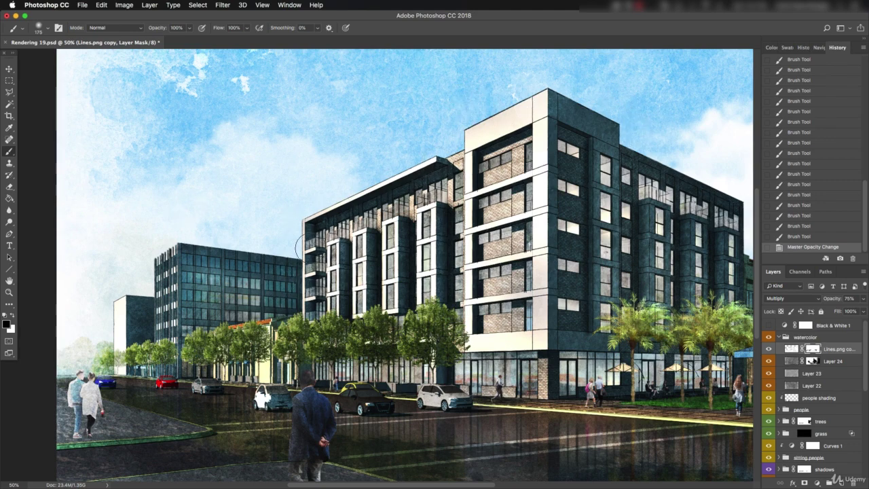
Create a new layer named "more lines" at the top of the watercolor group and make black the foreground color
{"action": "key", "text": "super+shift+alt+n"}
{"action": "key", "text": "x"}
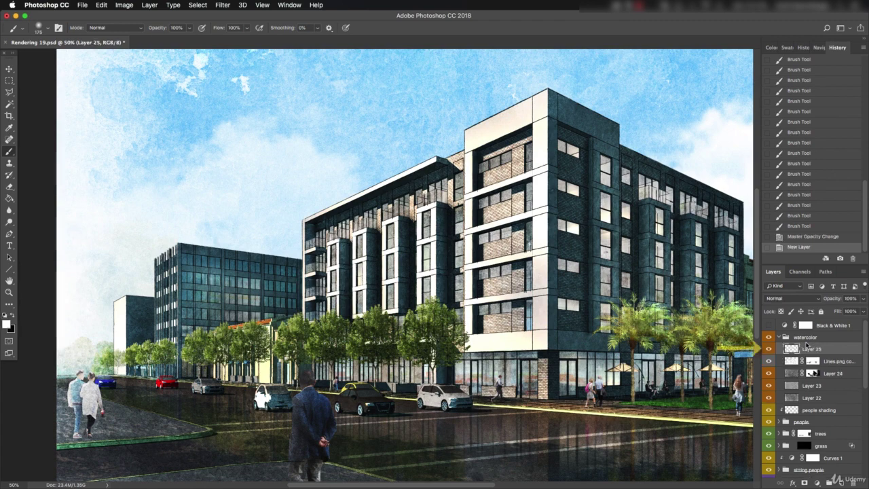
{"action": "type", "text": "more lines"}
{"action": "key", "text": "Return"}
{"action": "key", "text": "x"}
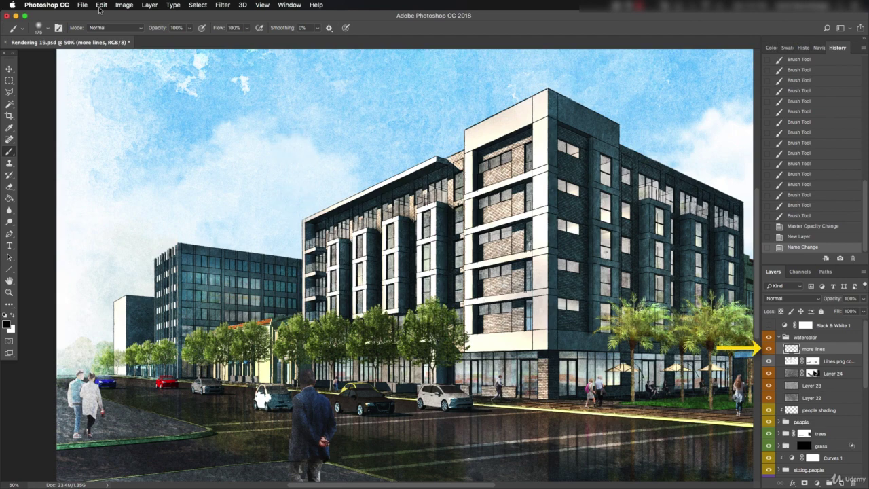
Using the Kyle's Drawing Box - Happy HB brush at 3 px, draw a black line along the long upper edge of the main building's roof canopy
{"action": "left_click", "coordinate": [48, 29]}
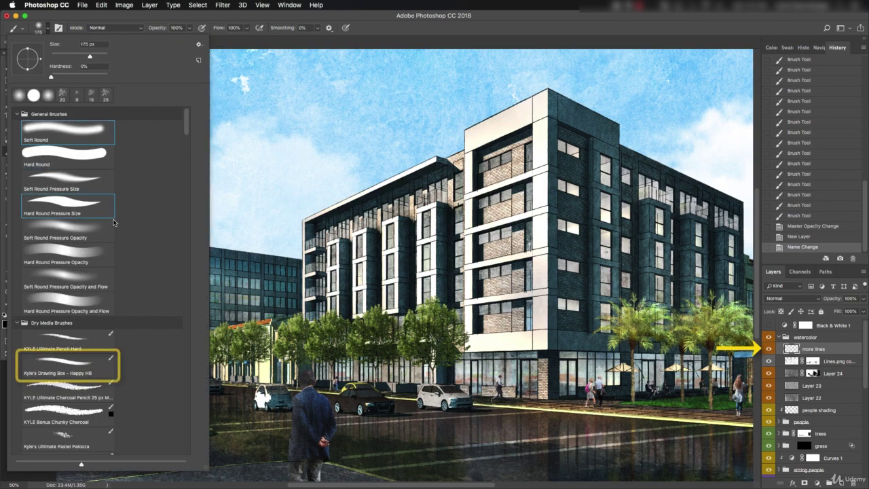
{"action": "double_click", "coordinate": [73, 367]}
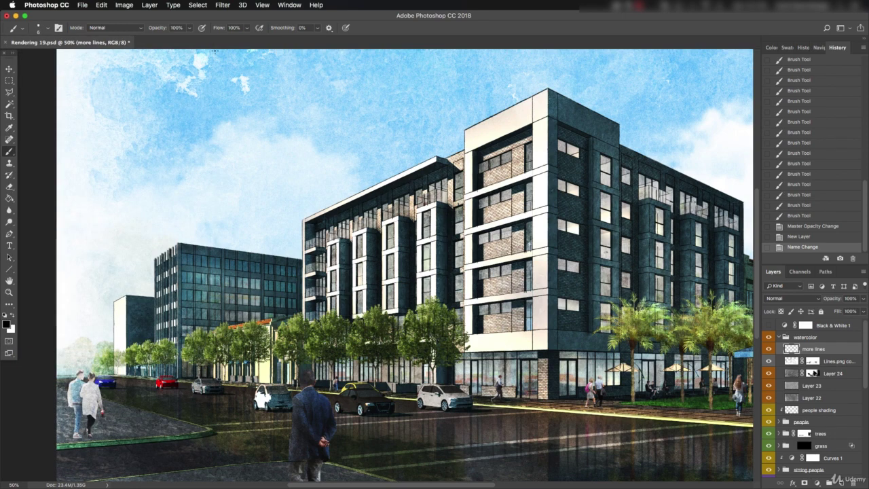
{"action": "key", "text": "z"}
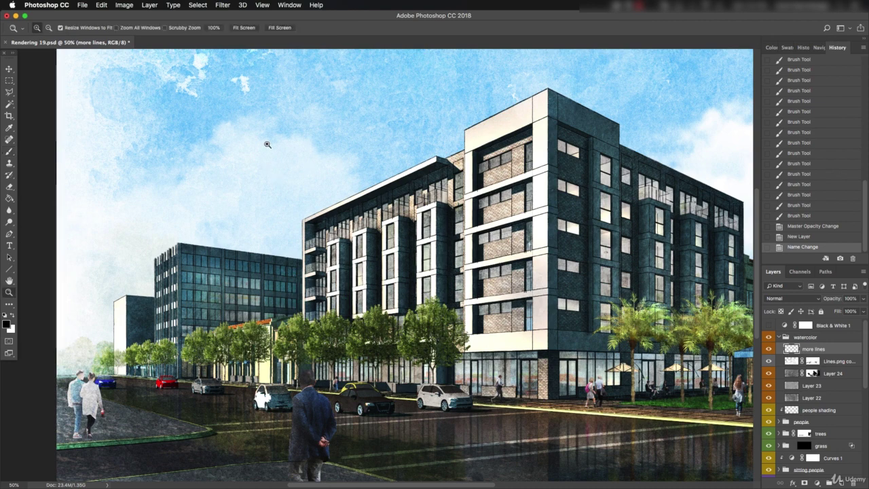
{"action": "mouse_move", "coordinate": [265, 137]}
{"action": "left_mouse_down"}
{"action": "mouse_move", "coordinate": [532, 263]}
{"action": "mouse_move", "coordinate": [534, 284]}
{"action": "left_mouse_up"}
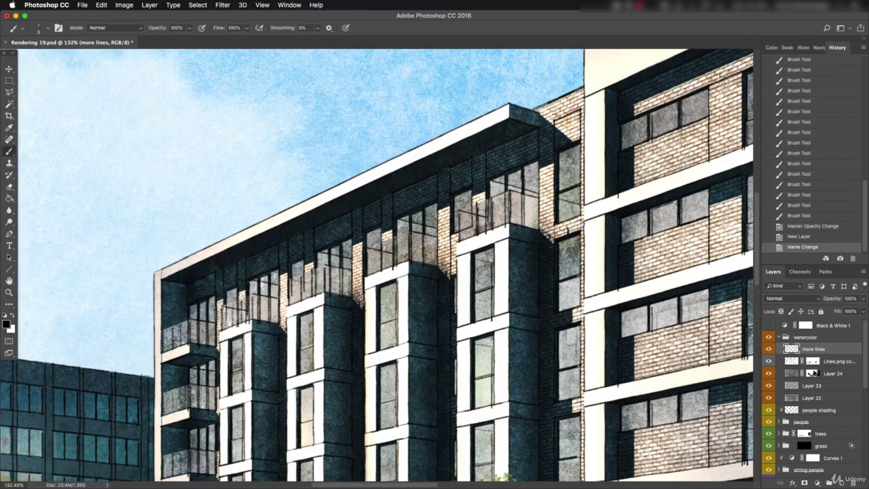
{"action": "left_click", "coordinate": [512, 102]}
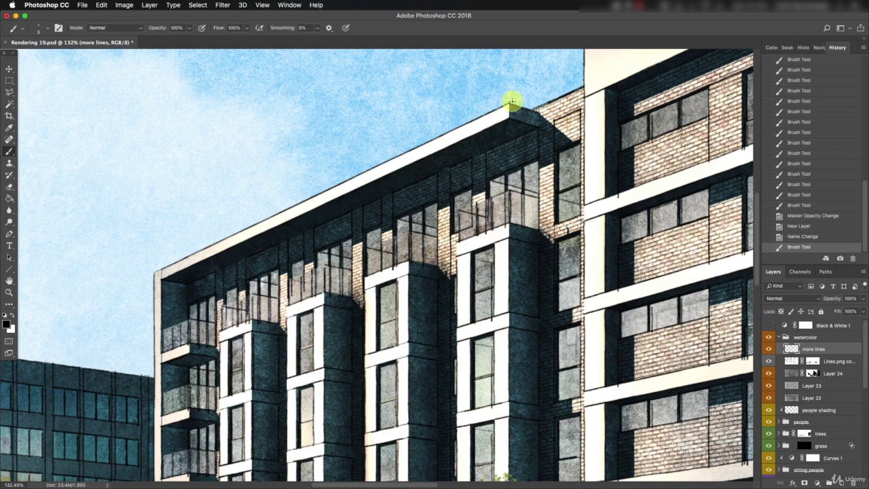
{"action": "left_click", "coordinate": [148, 274], "text": "shift"}
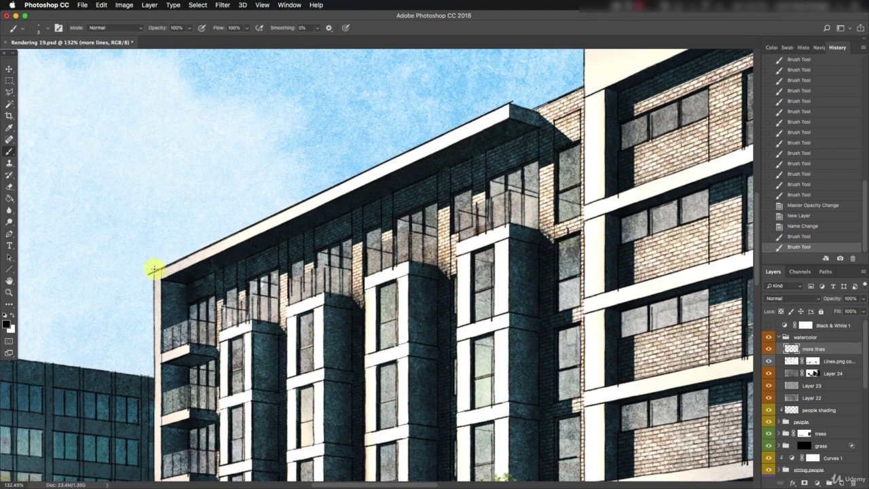
Add short overshooting line strokes at the outer corner of the roof canopy, along its vertical and receding edges
{"action": "left_click", "coordinate": [508, 99], "text": "shift"}
{"action": "key", "text": "super+z"}
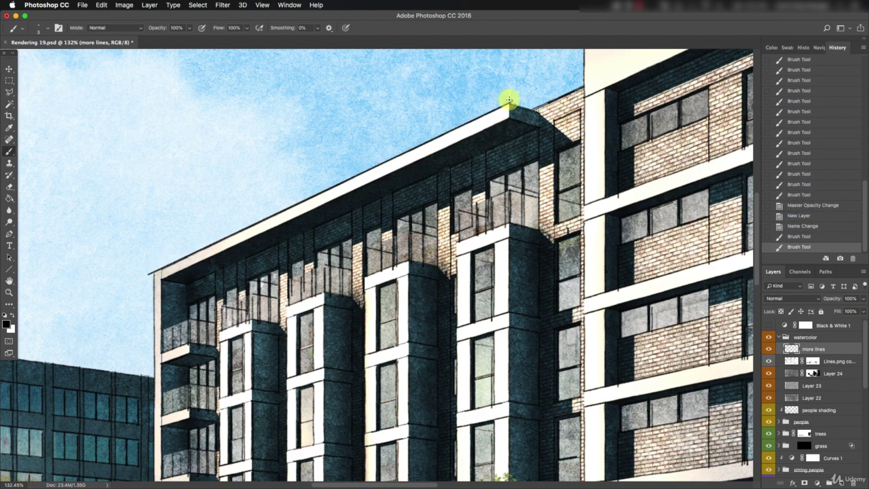
{"action": "left_click", "coordinate": [508, 100], "text": "shift"}
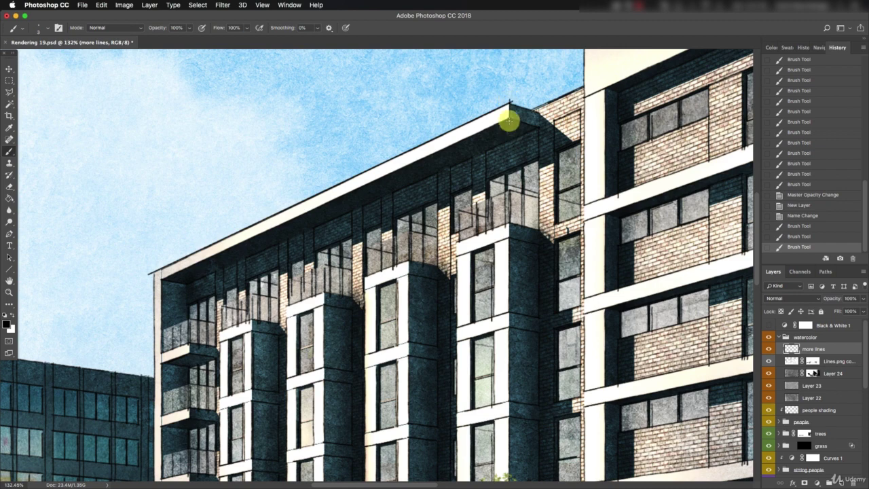
{"action": "left_click", "coordinate": [510, 120], "text": "shift"}
{"action": "left_click", "coordinate": [506, 101]}
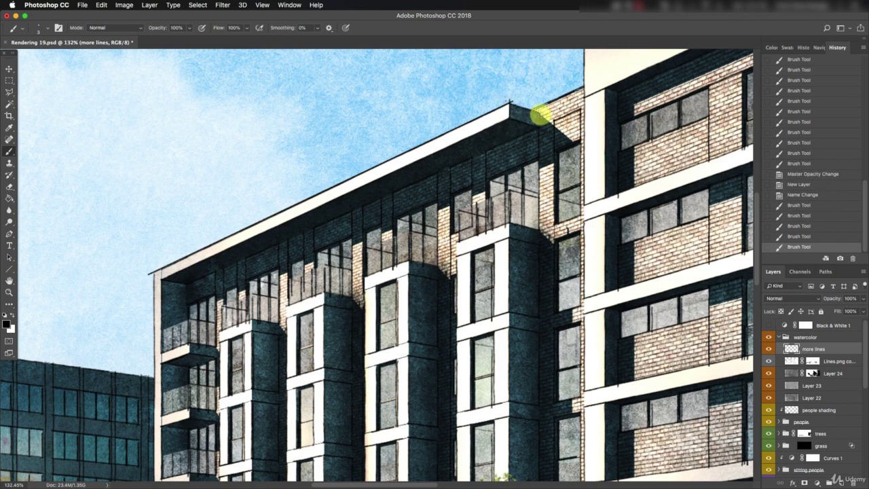
{"action": "left_click", "coordinate": [541, 113], "text": "shift"}
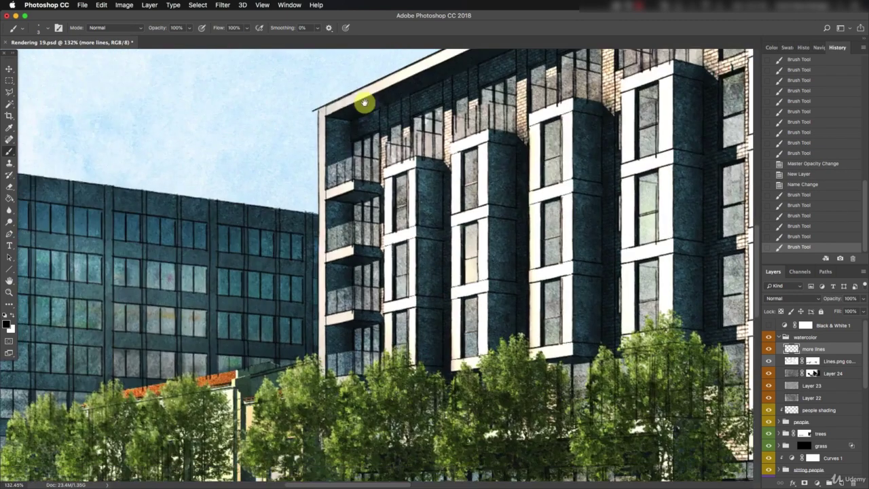
Draw a vertical line down the far left corner of the main building, overshooting the roofline
{"action": "mouse_move", "coordinate": [365, 100]}
{"action": "left_mouse_down"}
{"action": "mouse_move", "coordinate": [322, 100]}
{"action": "mouse_move", "coordinate": [338, 260]}
{"action": "mouse_move", "coordinate": [331, 336]}
{"action": "left_mouse_up"}
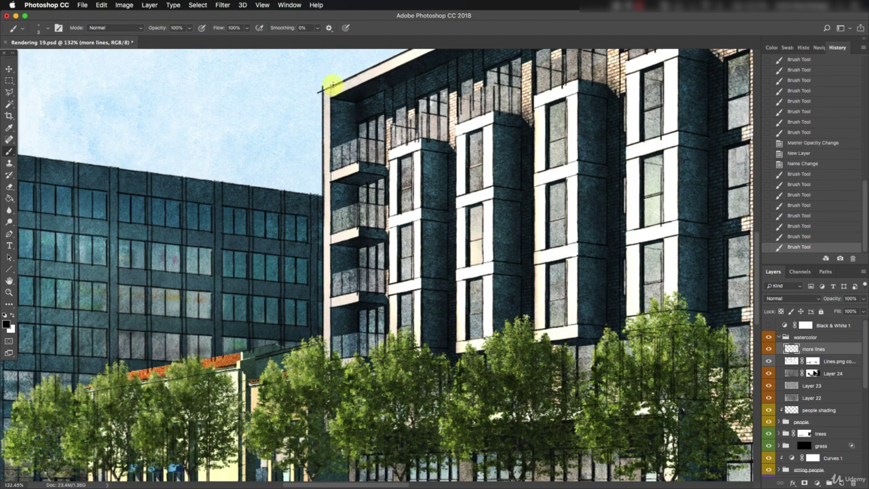
{"action": "left_click", "coordinate": [330, 96], "text": "shift"}
{"action": "key", "text": "ctrl+z"}
{"action": "left_click", "coordinate": [330, 180]}
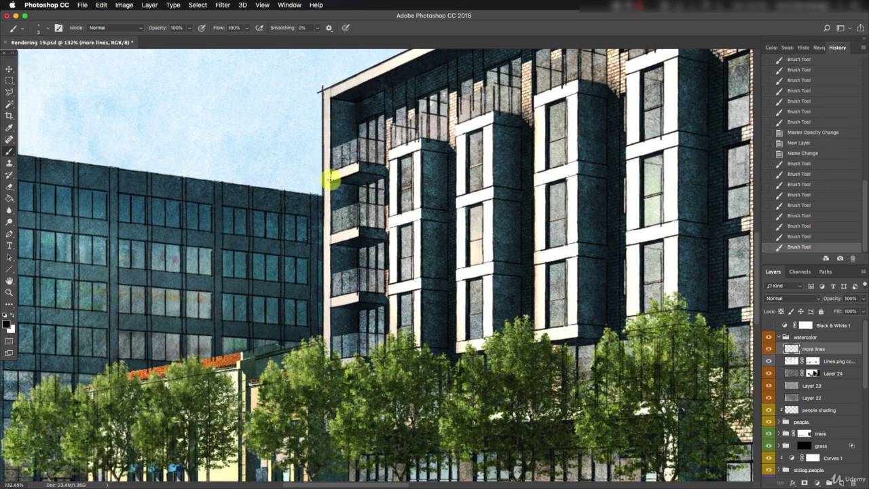
{"action": "left_click", "coordinate": [331, 231], "text": "shift"}
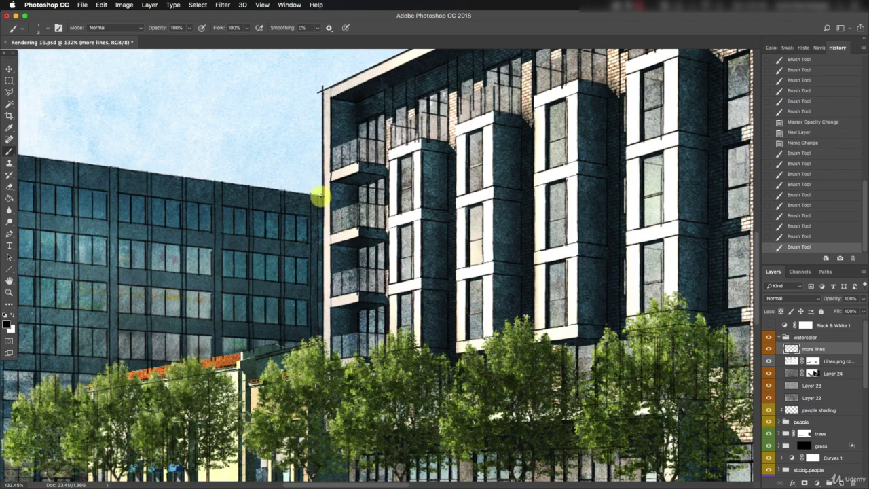
Draw lines along both roof edges of the dark background office building, extending them slightly past its corners
{"action": "left_click", "coordinate": [322, 196]}
{"action": "left_click_drag", "start_coordinate": [262, 194], "coordinate": [480, 197]}
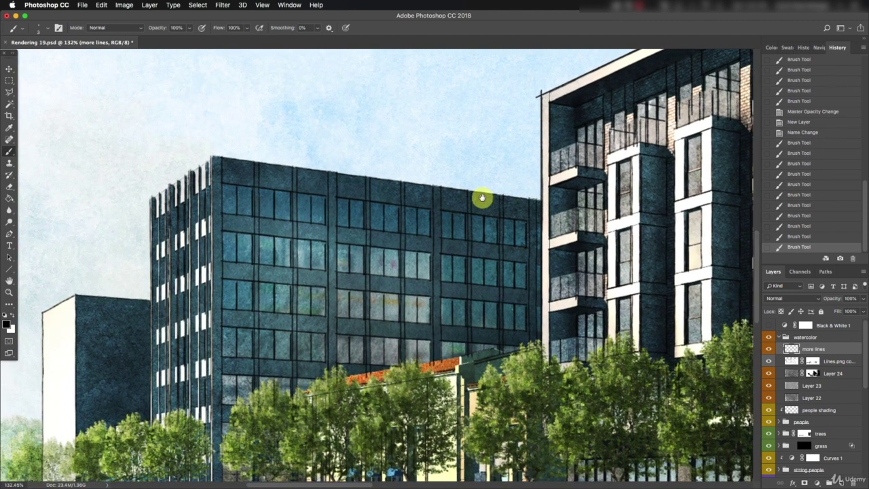
{"action": "left_click", "coordinate": [216, 158], "text": "shift"}
{"action": "left_click", "coordinate": [218, 156]}
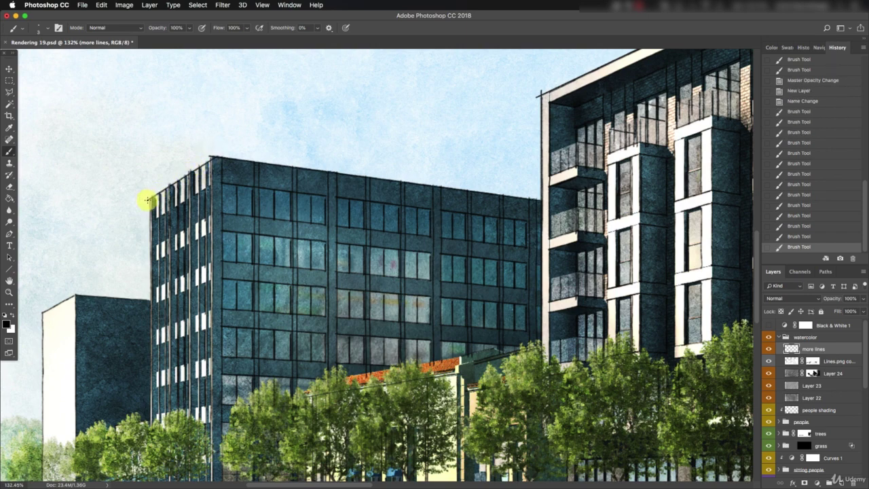
{"action": "key", "text": "super+z"}
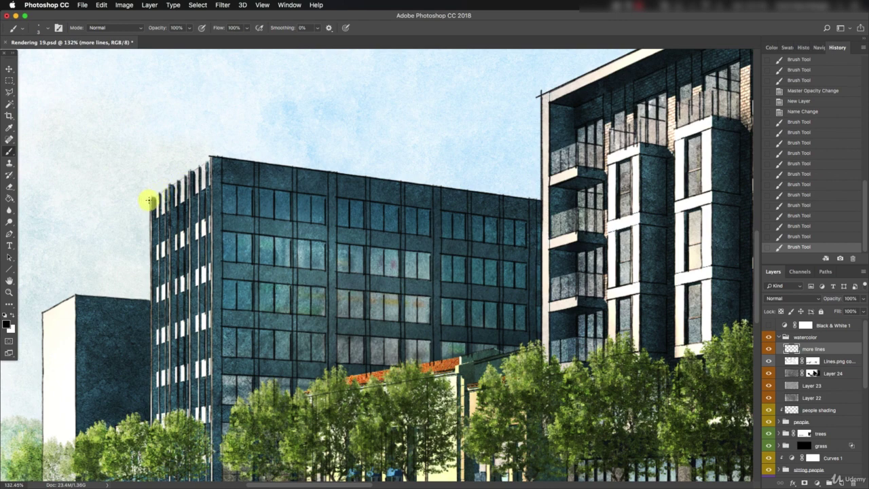
{"action": "left_click", "coordinate": [146, 201]}
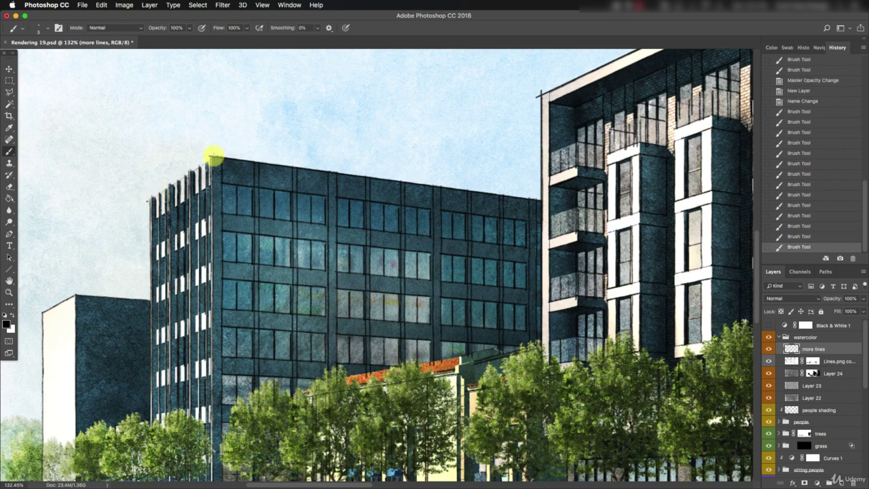
{"action": "left_click", "coordinate": [213, 157], "text": "shift"}
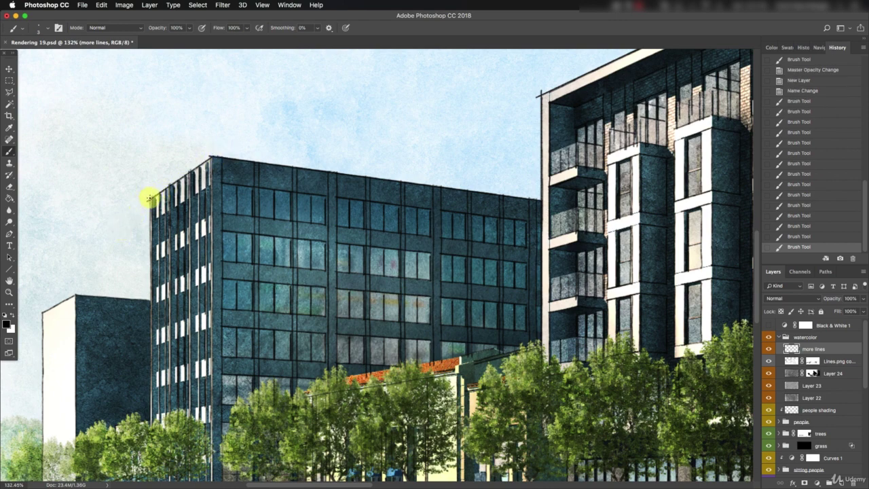
Draw the outer vertical edge of the dark office building and the roofline of the low building beside it
{"action": "left_click_drag", "start_coordinate": [150, 199], "coordinate": [157, 345]}
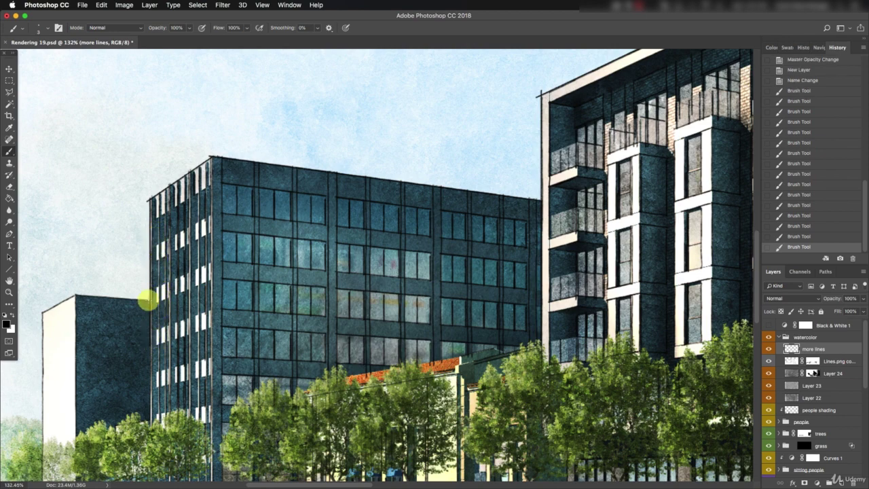
{"action": "left_click", "coordinate": [149, 299]}
{"action": "left_click", "coordinate": [72, 296], "text": "shift"}
Draw the brick parapet line behind the roof canopy and the vertical edge of the main building's white corner tower
{"action": "left_click_drag", "start_coordinate": [235, 166], "coordinate": [72, 166]}
{"action": "left_click_drag", "start_coordinate": [388, 140], "coordinate": [162, 275]}
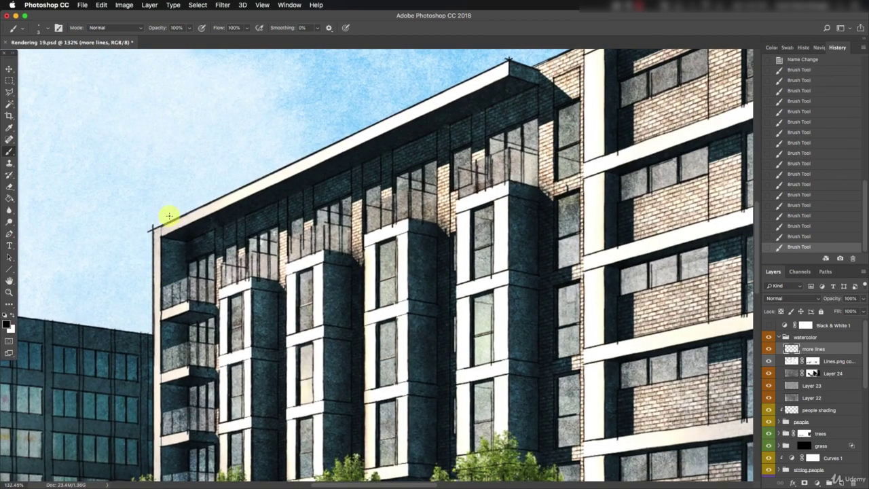
{"action": "scroll", "coordinate": [162, 275], "scroll_direction": "up", "scroll_amount": 4}
{"action": "scroll", "coordinate": [161, 275], "scroll_direction": "right", "scroll_amount": 5}
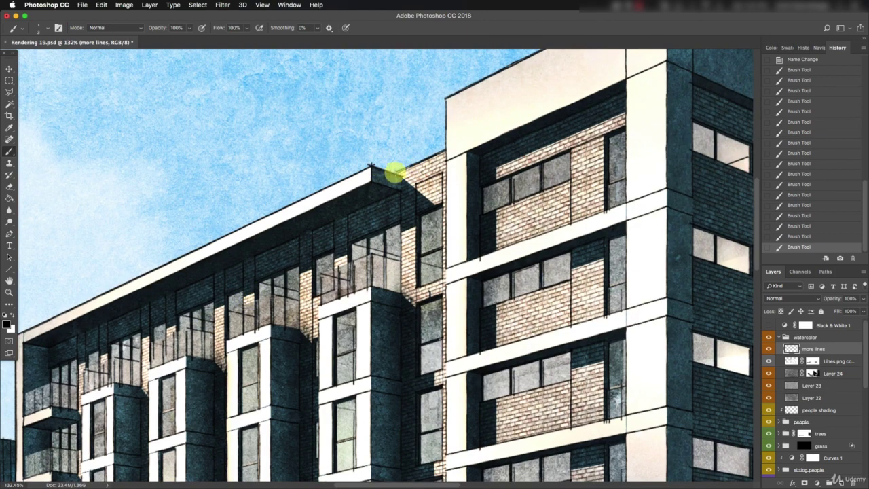
{"action": "left_click", "coordinate": [443, 148], "text": "shift"}
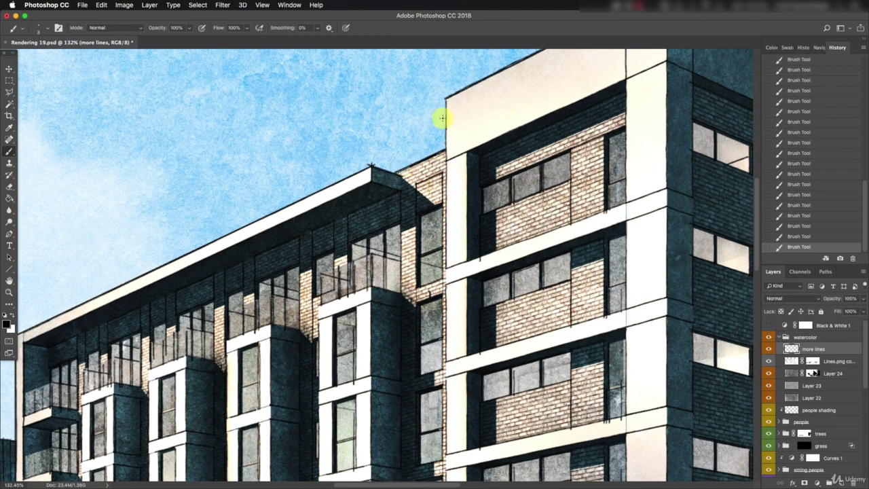
{"action": "left_click_drag", "start_coordinate": [445, 94], "coordinate": [443, 328]}
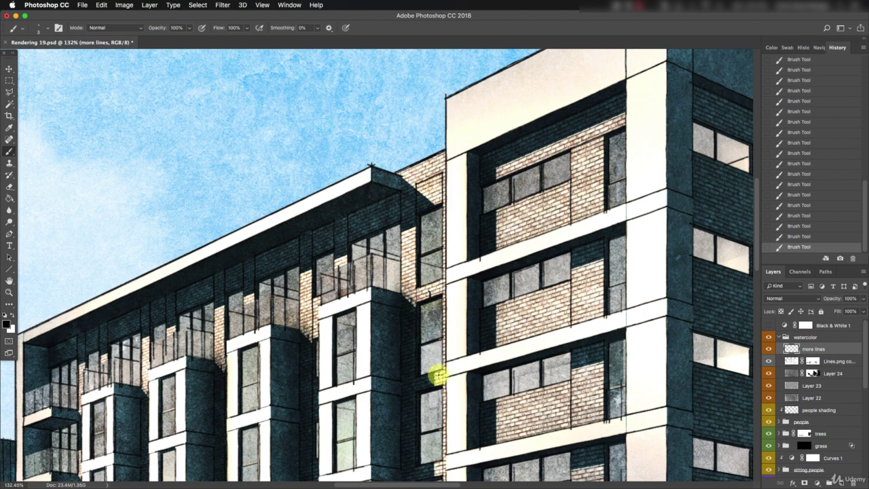
Draw overshooting lines along both roof edges of the corner tower and along the roofline of the dark brick wing
{"action": "scroll", "coordinate": [444, 295], "scroll_direction": "up", "scroll_amount": 5}
{"action": "scroll", "coordinate": [445, 295], "scroll_direction": "right", "scroll_amount": 4}
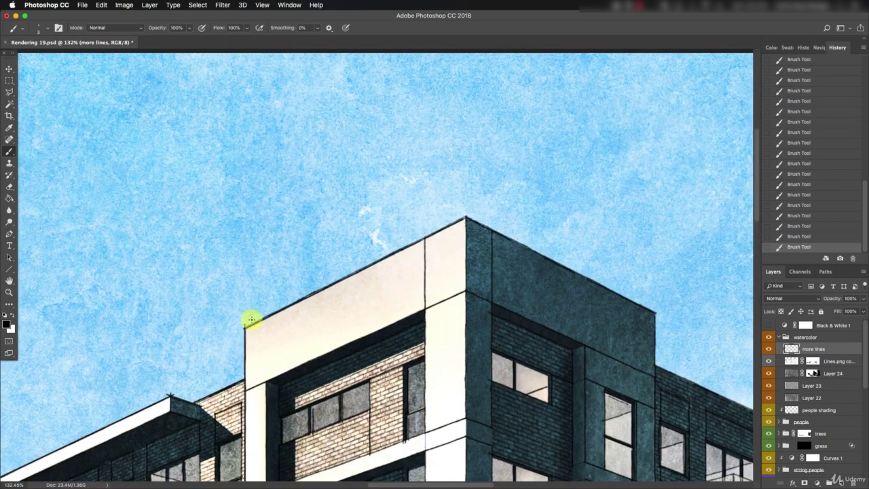
{"action": "left_click", "coordinate": [468, 215], "text": "shift"}
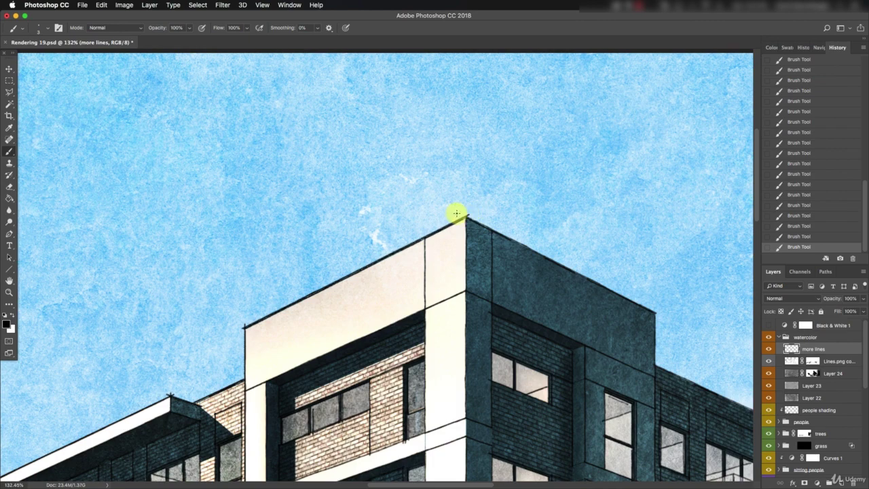
{"action": "left_click", "coordinate": [659, 314], "text": "shift"}
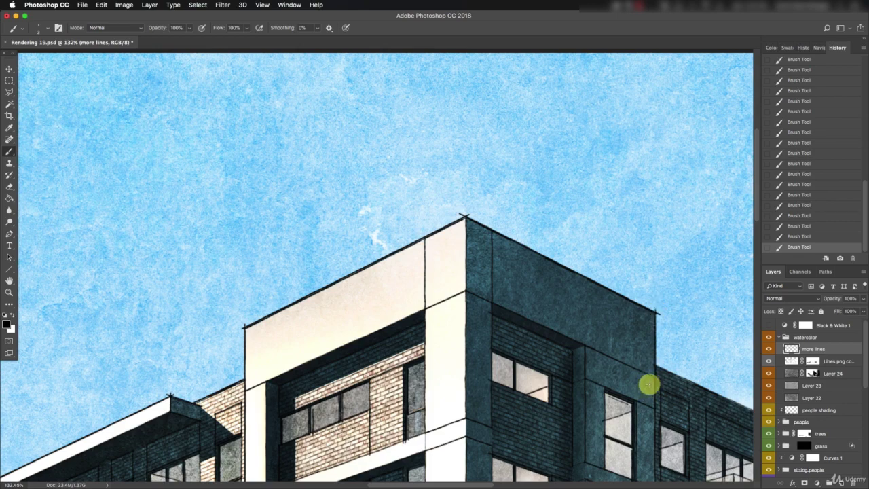
{"action": "left_click_drag", "start_coordinate": [587, 302], "coordinate": [351, 152]}
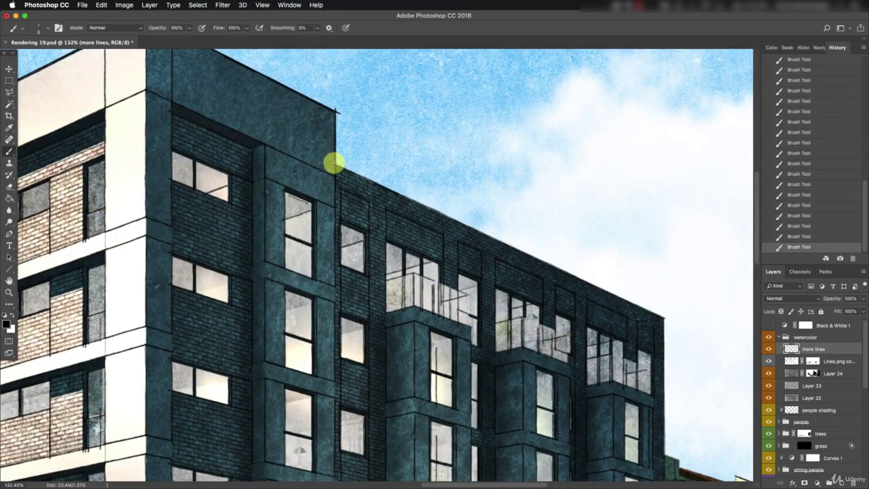
{"action": "left_click", "coordinate": [664, 315], "text": "shift"}
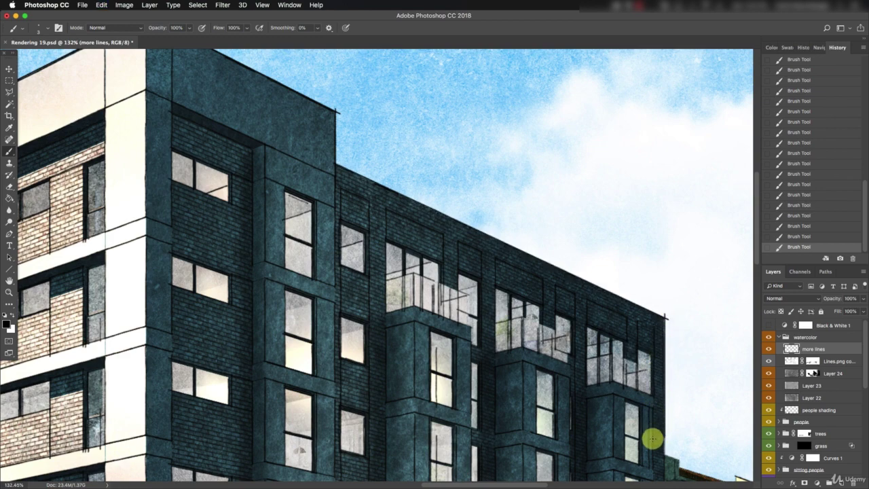
Compare the rendering with and without the more lines layer and inspect the hand-drawn lines on the buildings up close
{"action": "key", "text": "ctrl+0"}
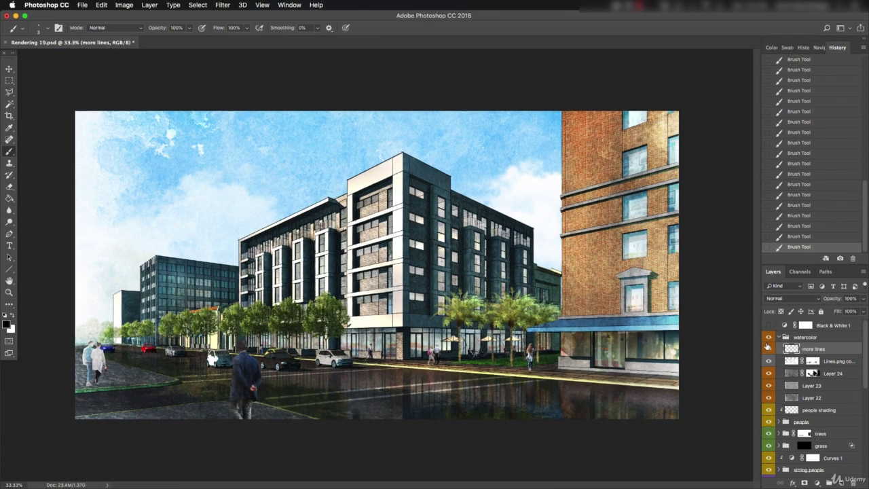
{"action": "left_click", "coordinate": [769, 350]}
{"action": "left_click", "coordinate": [768, 349]}
{"action": "key", "text": "z"}
{"action": "left_click_drag", "start_coordinate": [616, 84], "coordinate": [487, 298]}
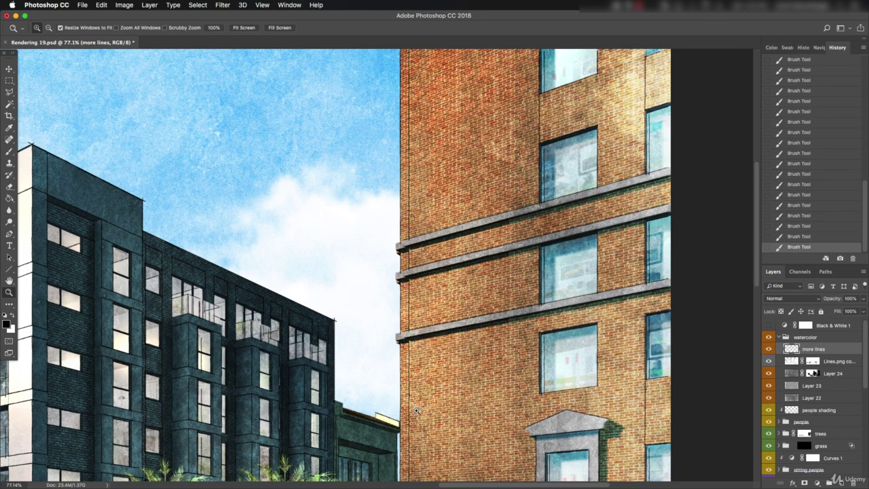
{"action": "left_click_drag", "start_coordinate": [181, 203], "coordinate": [543, 180]}
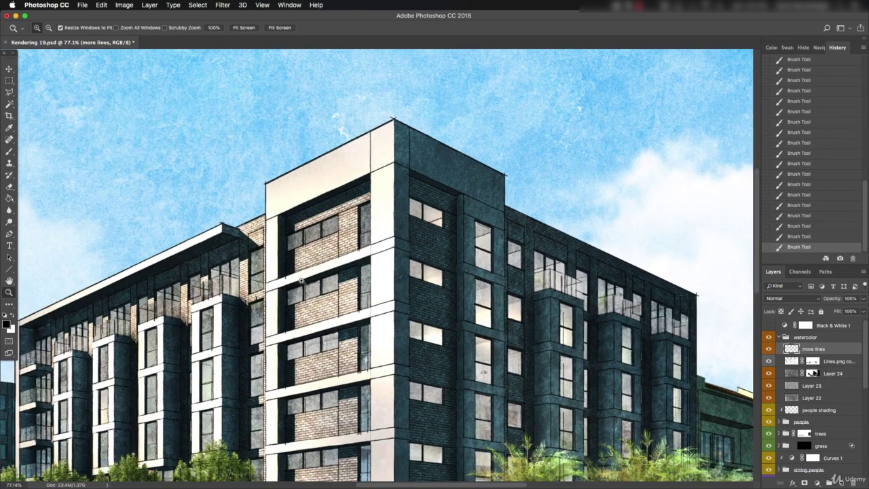
{"action": "left_click_drag", "start_coordinate": [237, 263], "coordinate": [379, 132]}
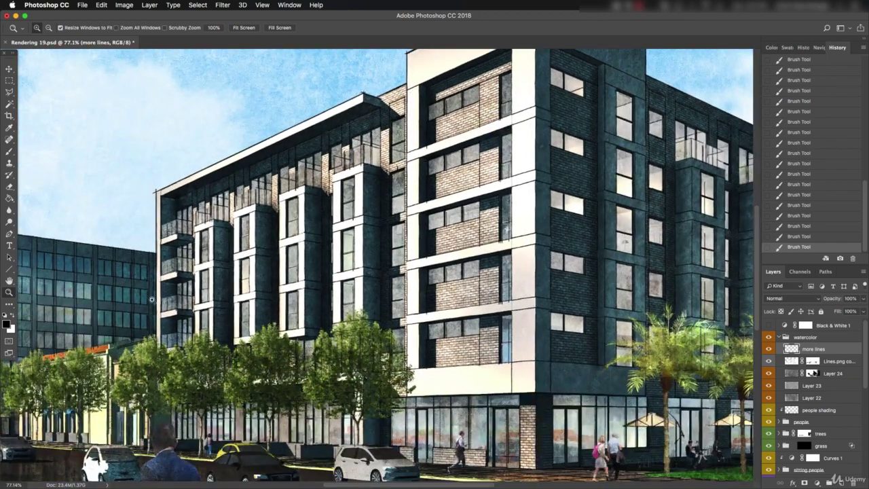
{"action": "left_click", "coordinate": [291, 183], "text": "alt"}
{"action": "left_click", "coordinate": [291, 184], "text": "alt"}
{"action": "left_click", "coordinate": [291, 183], "text": "alt"}
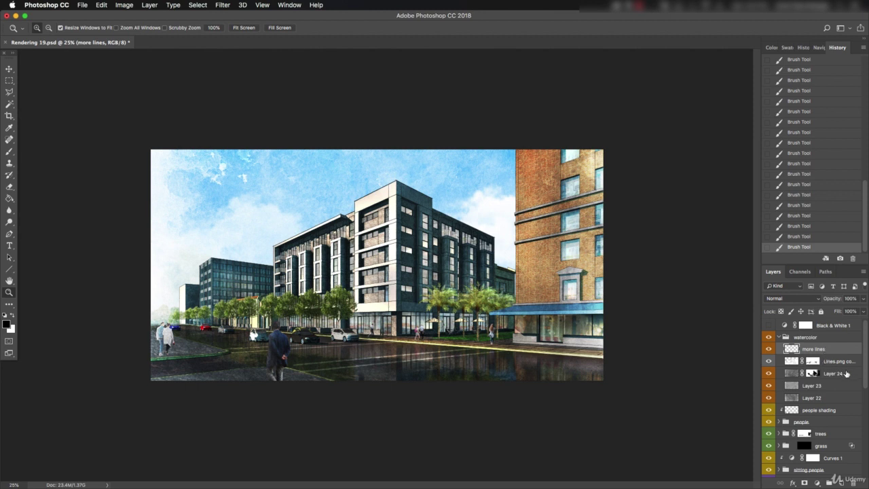
Create a new layer directly above Layer 24 and set its blending mode to Multiply
{"action": "left_click", "coordinate": [846, 373]}
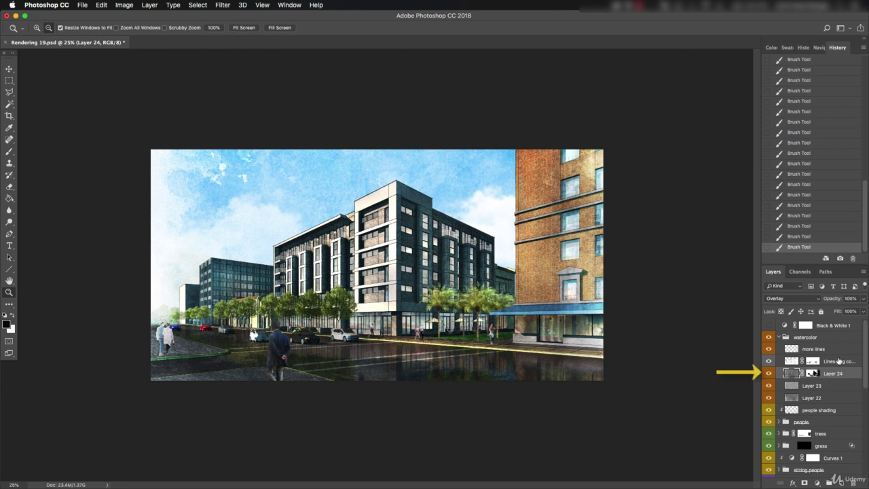
{"action": "key", "text": "alt+shift+super+n"}
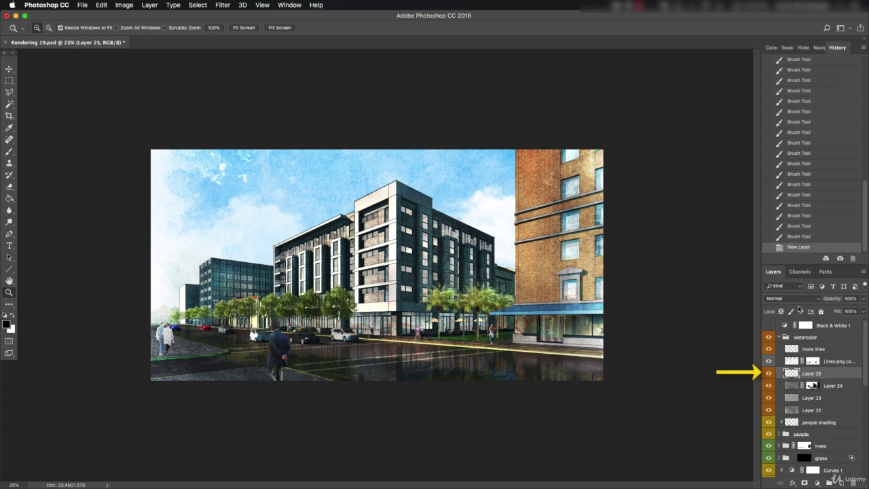
{"action": "left_click", "coordinate": [793, 299]}
{"action": "left_click", "coordinate": [790, 324]}
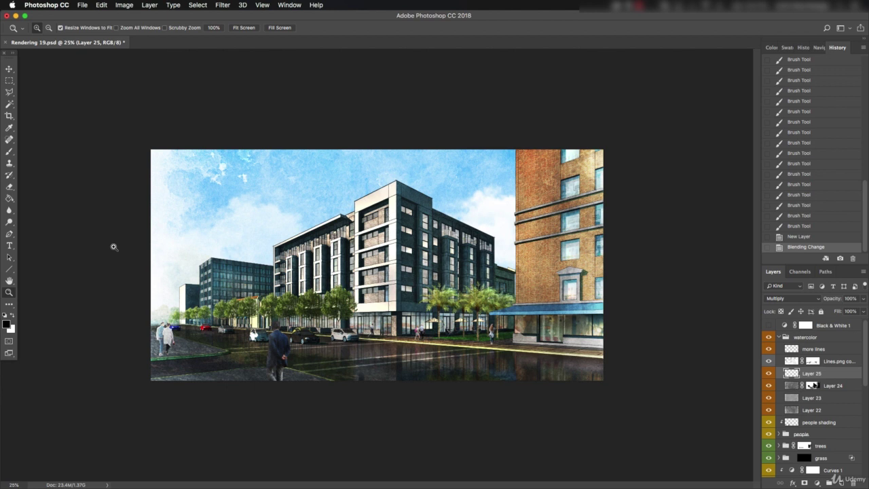
Choose the Gradient tool and set the foreground color to a dark blue, #1f1f57
{"action": "key", "text": "g"}
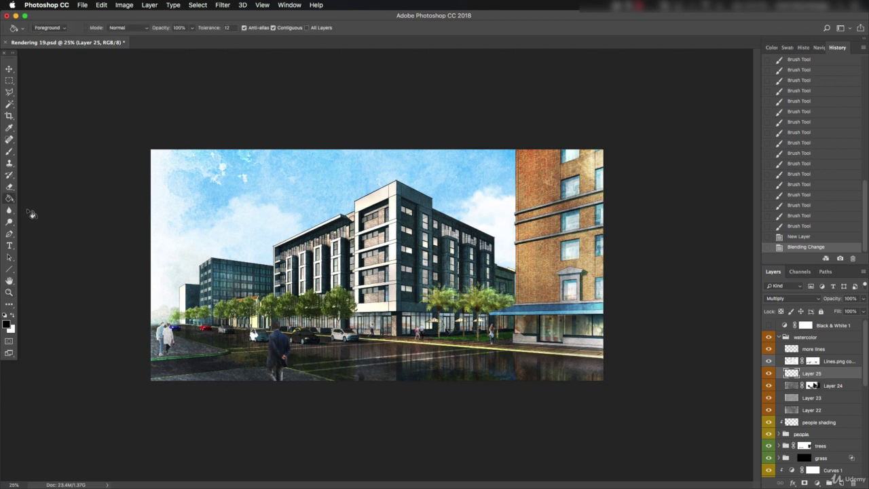
{"action": "right_click", "coordinate": [10, 197]}
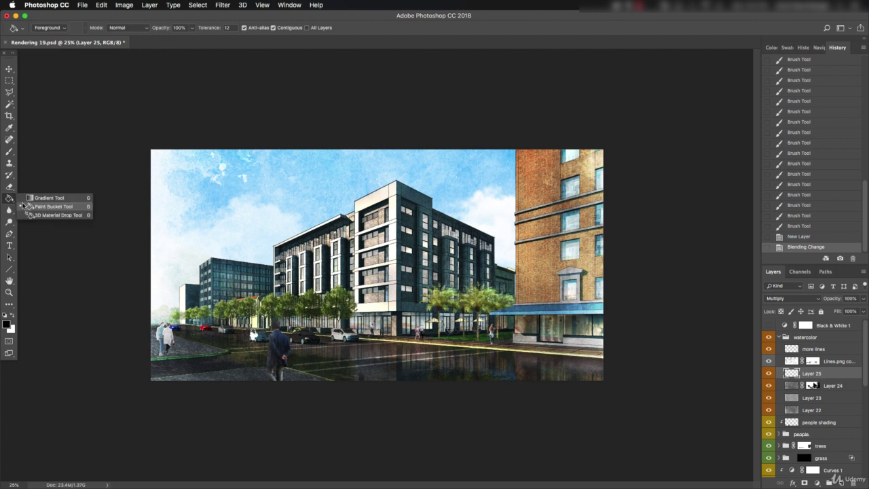
{"action": "left_click", "coordinate": [48, 197]}
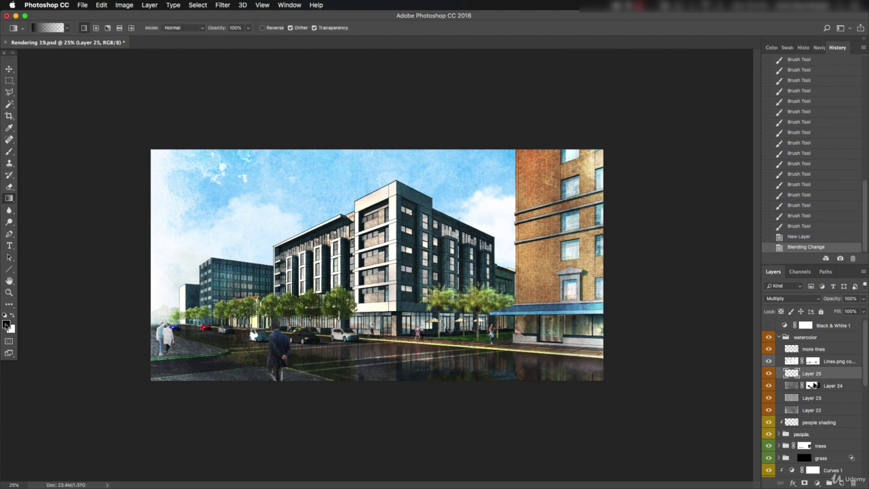
{"action": "left_click", "coordinate": [6, 325]}
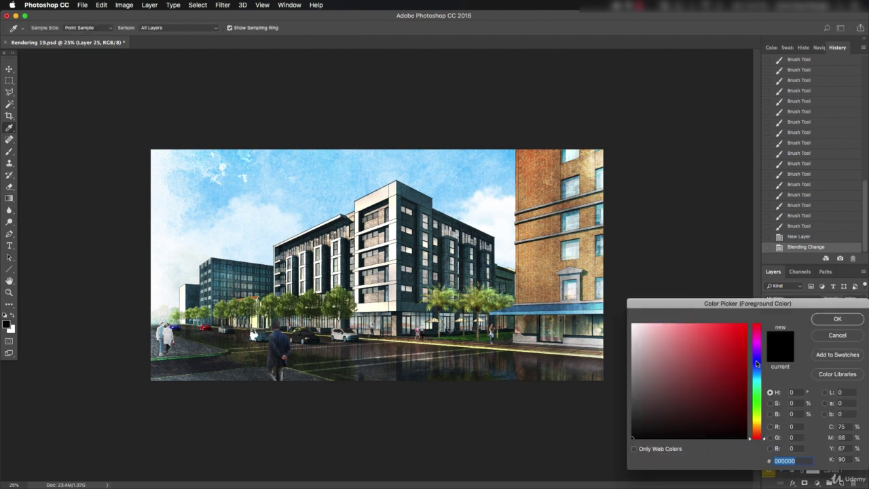
{"action": "left_click", "coordinate": [757, 364]}
{"action": "mouse_move", "coordinate": [703, 407]}
{"action": "left_mouse_down"}
{"action": "mouse_move", "coordinate": [709, 410]}
{"action": "mouse_move", "coordinate": [689, 402]}
{"action": "left_mouse_up"}
{"action": "left_click", "coordinate": [705, 400]}
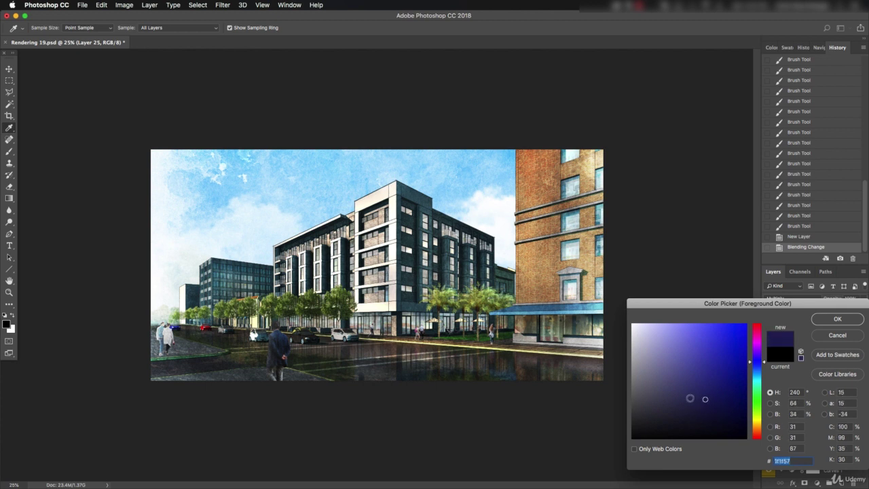
{"action": "left_click", "coordinate": [827, 323]}
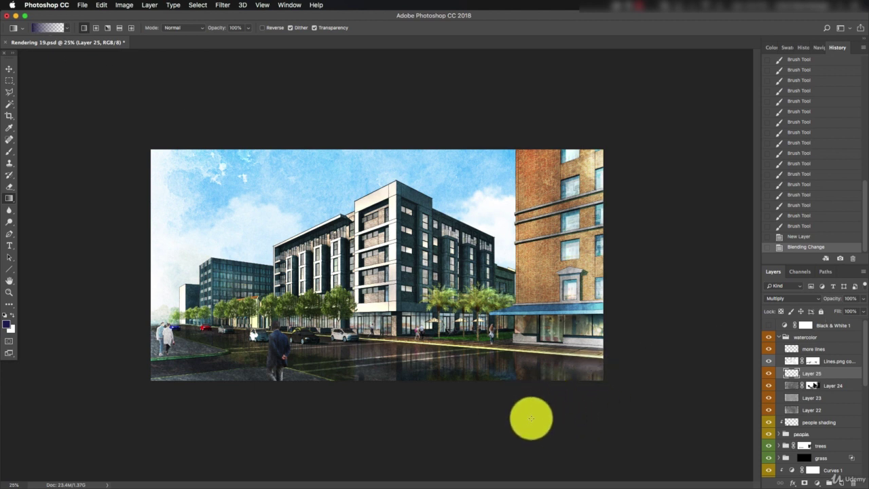
Shade the street foreground on Layer 25 with two upward-fading dark blue gradients, undoing the extra one tried beneath the brick building
{"action": "left_click_drag", "start_coordinate": [529, 415], "coordinate": [515, 281]}
{"action": "left_click_drag", "start_coordinate": [164, 433], "coordinate": [205, 278]}
{"action": "left_click_drag", "start_coordinate": [588, 426], "coordinate": [522, 246]}
{"action": "key", "text": "super+z"}
Fade dark blue gradients inward from the image's right edge over the brick building and upward over the street, undoing the excess one
{"action": "left_click_drag", "start_coordinate": [656, 407], "coordinate": [504, 343]}
{"action": "left_click_drag", "start_coordinate": [653, 310], "coordinate": [575, 296]}
{"action": "left_click_drag", "start_coordinate": [625, 417], "coordinate": [476, 336]}
{"action": "key", "text": "super+z"}
{"action": "left_click_drag", "start_coordinate": [476, 448], "coordinate": [423, 333]}
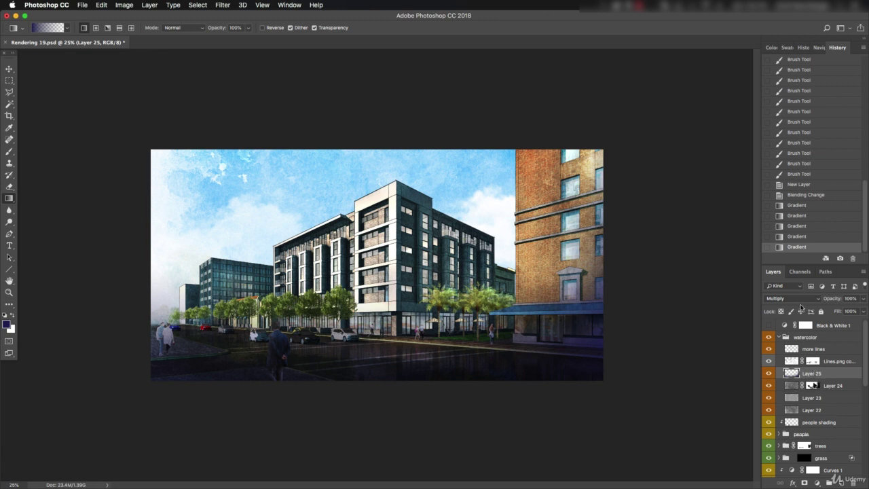
Adjust Layer 25 with Hue/Saturation, setting Hue to -22, Saturation to -41 and Lightness to +37
{"action": "key", "text": "super+u"}
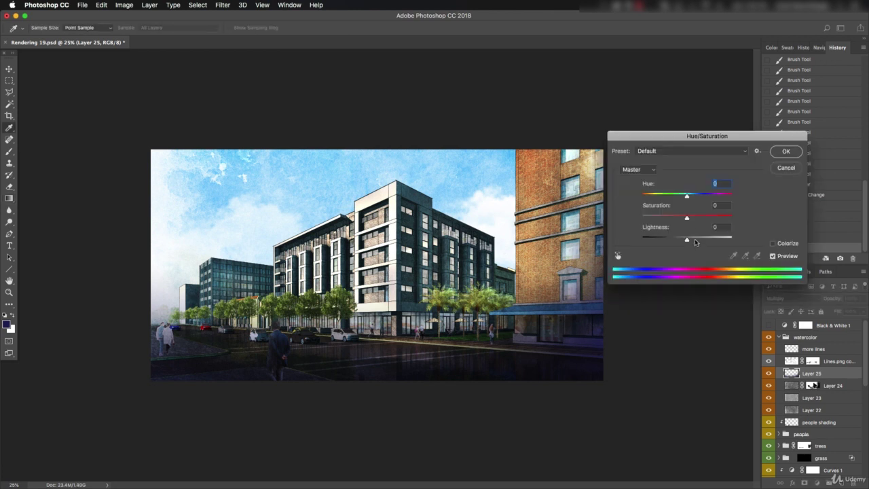
{"action": "left_click_drag", "start_coordinate": [695, 239], "coordinate": [669, 217]}
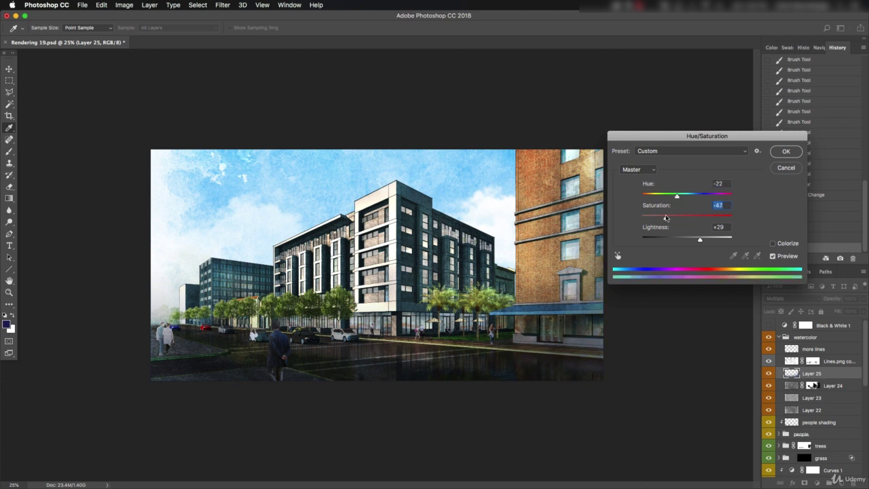
{"action": "left_click_drag", "start_coordinate": [700, 241], "coordinate": [706, 244]}
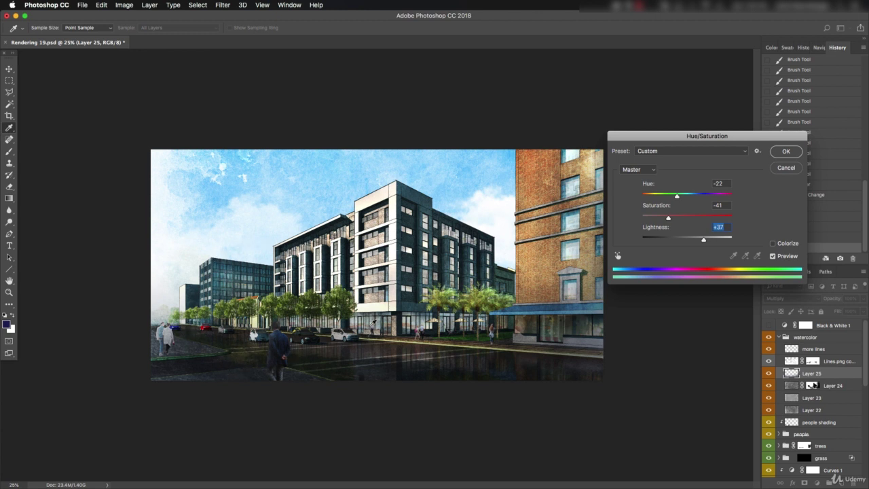
{"action": "key", "text": "Return"}
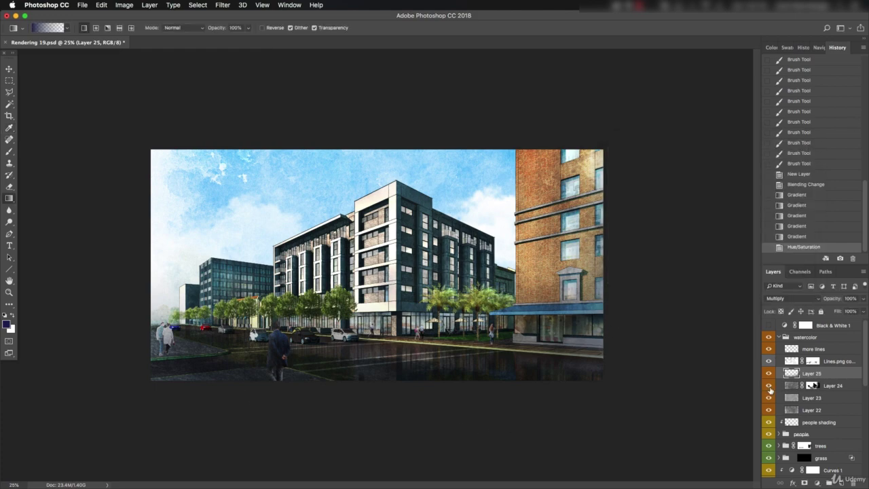
Compare the rendering with and without the Layer 25 gradients, and collapse the watercolor group
{"action": "left_click", "coordinate": [768, 373]}
{"action": "left_click", "coordinate": [779, 338]}
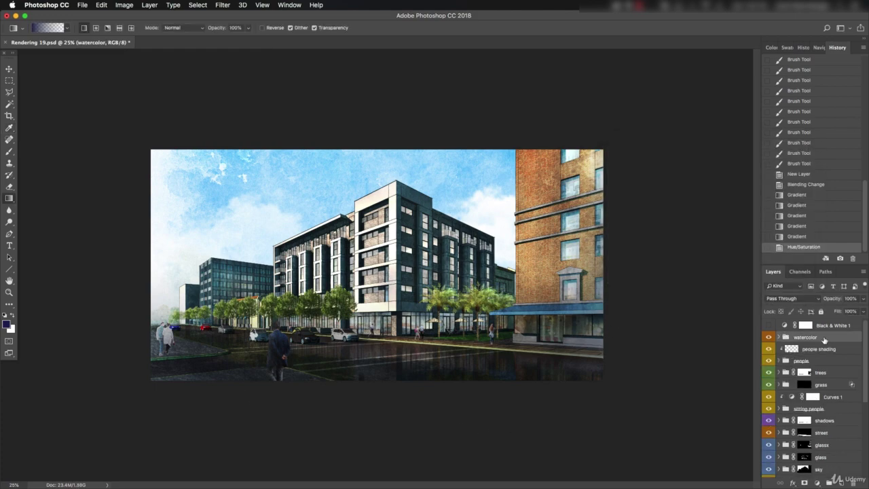